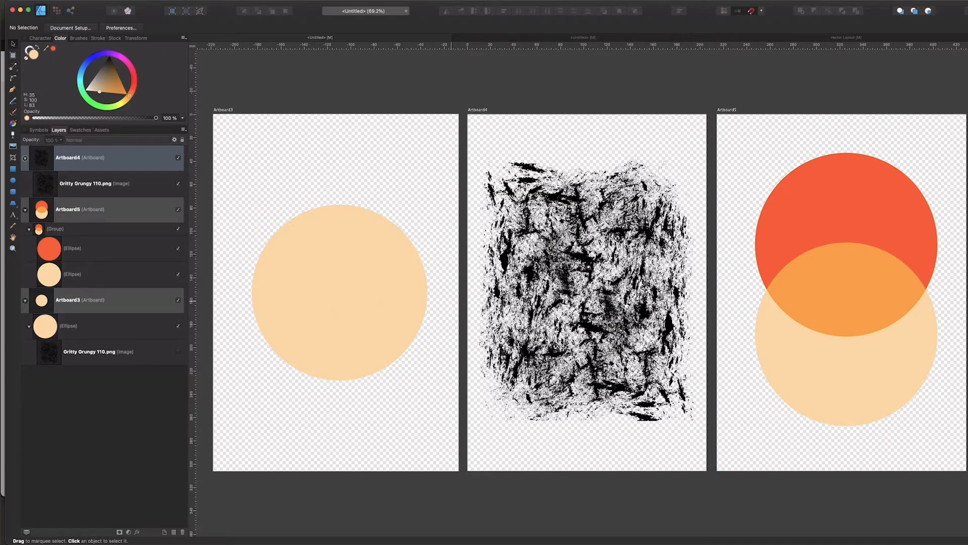
Step: Make the hidden Gritty Grungy 110.png texture inside the Artboard3 circle visible and select it
click(505, 300)
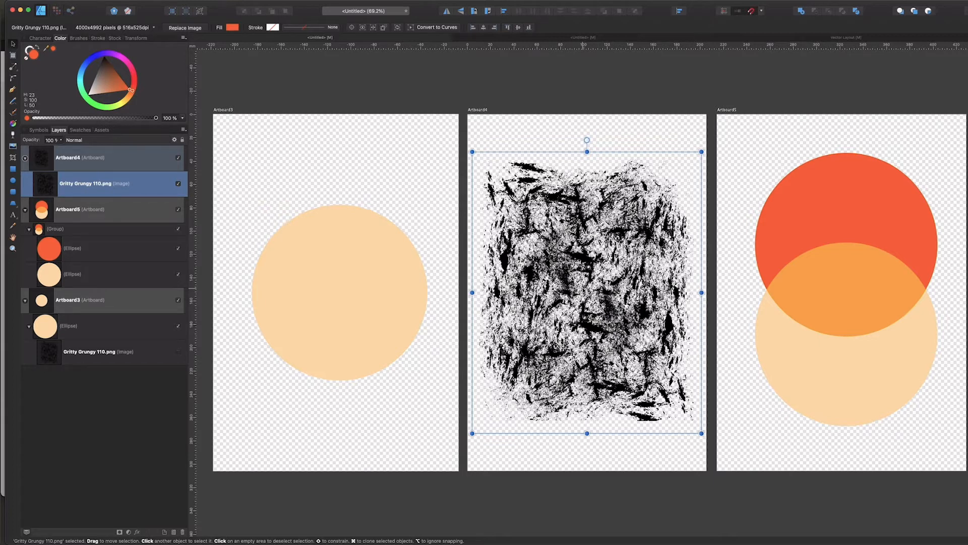
click(732, 282)
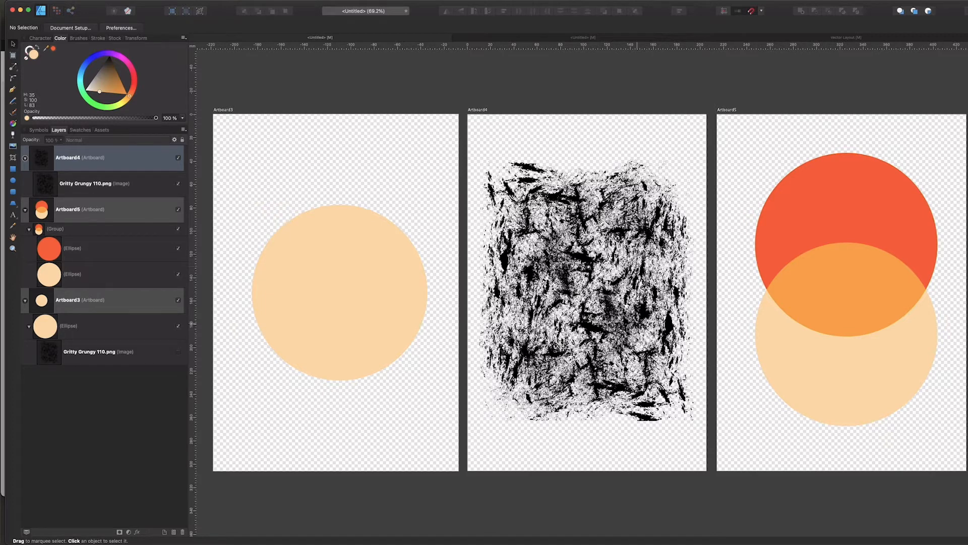
click(178, 351)
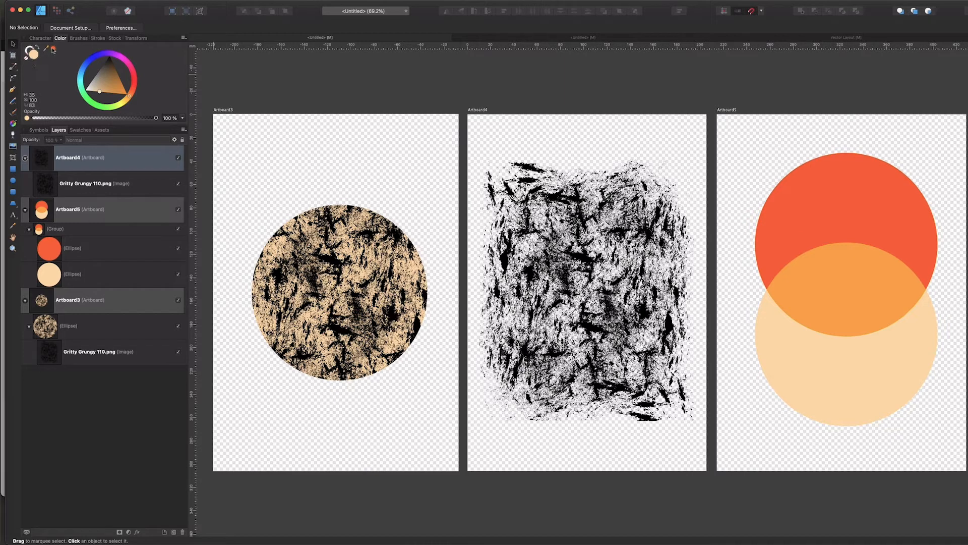
click(53, 49)
click(148, 357)
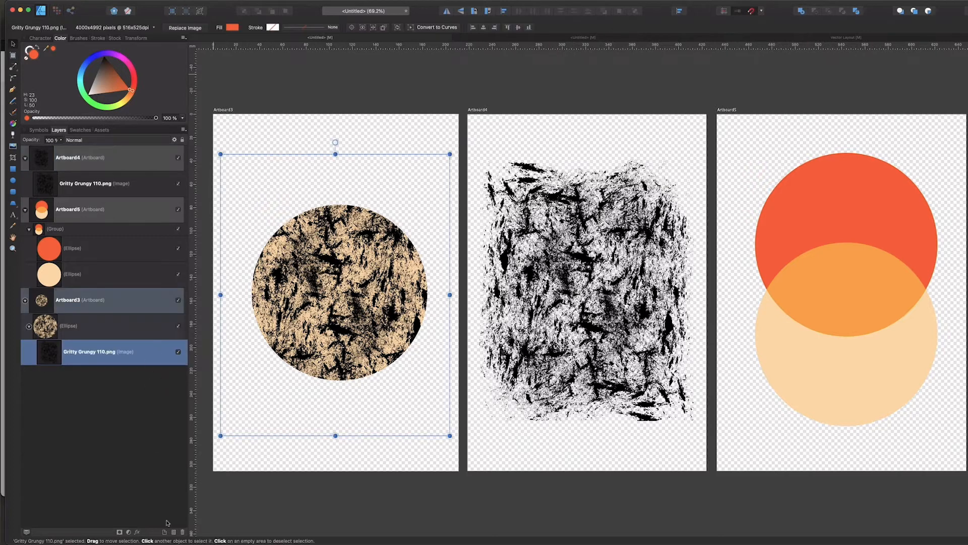
Step: Apply a Color Overlay effect with the Normal blend mode to the texture nested in the Artboard3 circle
click(136, 532)
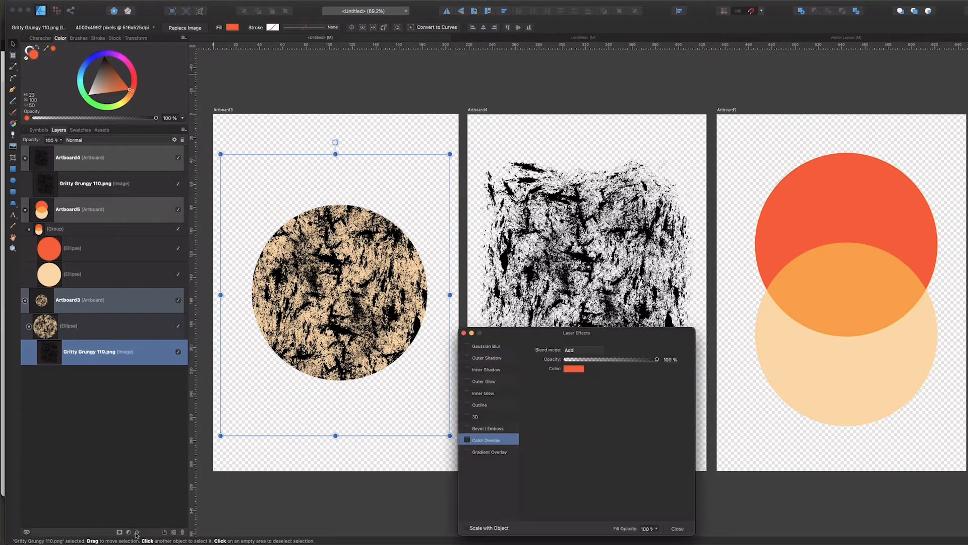
click(467, 440)
click(584, 350)
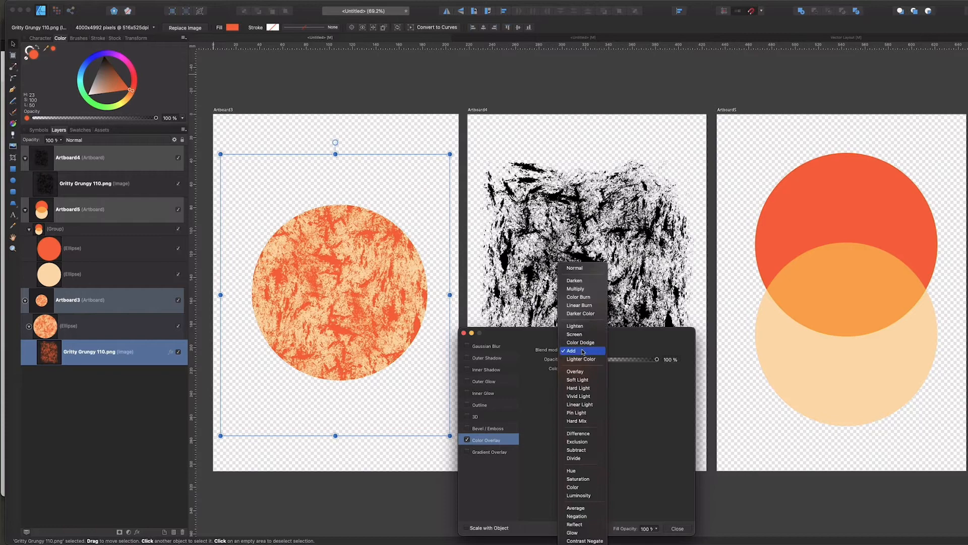
click(574, 268)
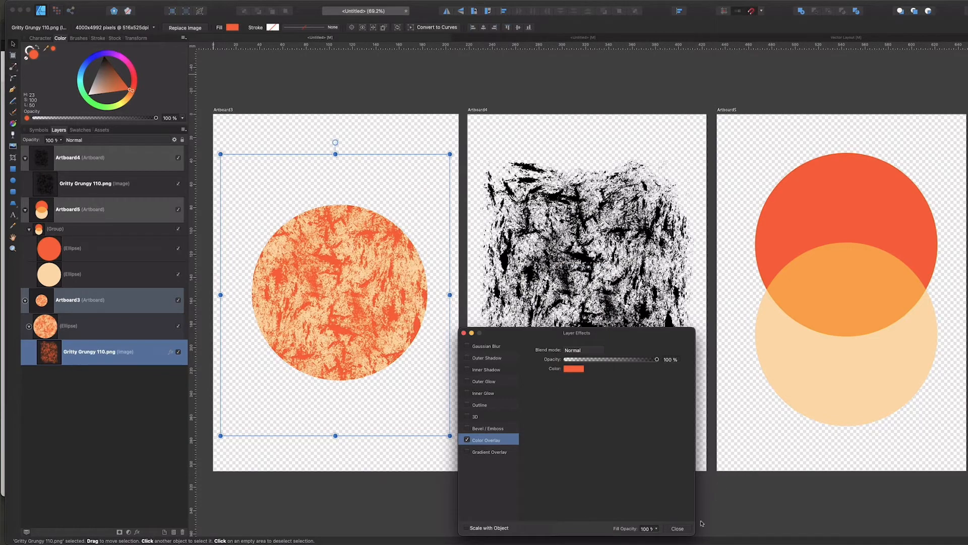
click(679, 528)
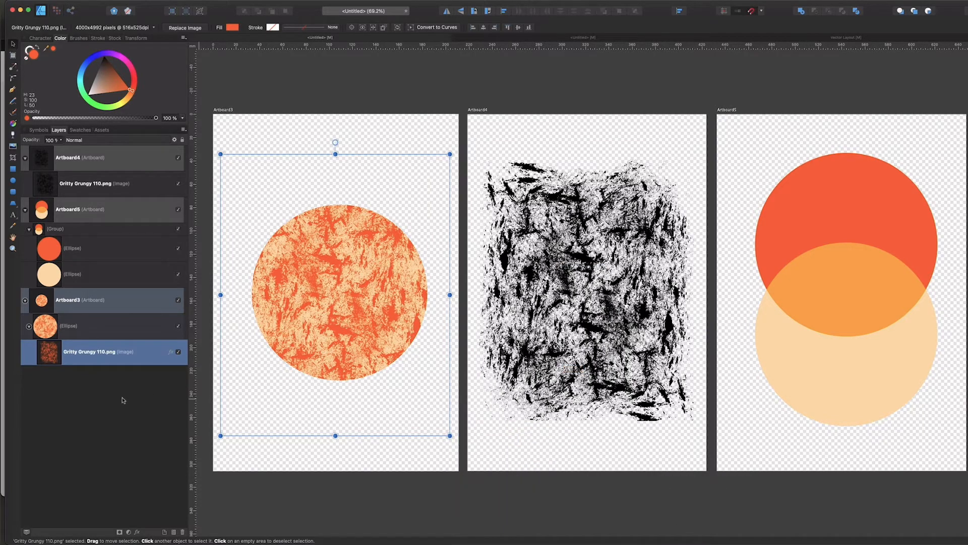
Step: Preview blend modes from Darken to Hard Light on the nested texture layer without applying any of them
click(106, 142)
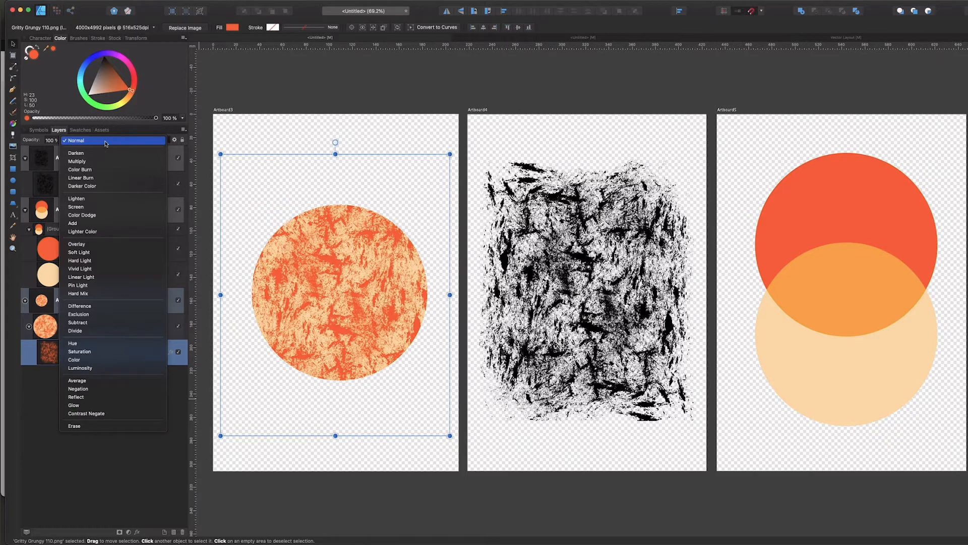
key(Down)
key(Down)
key(Down)
key(Down)
key(Down)
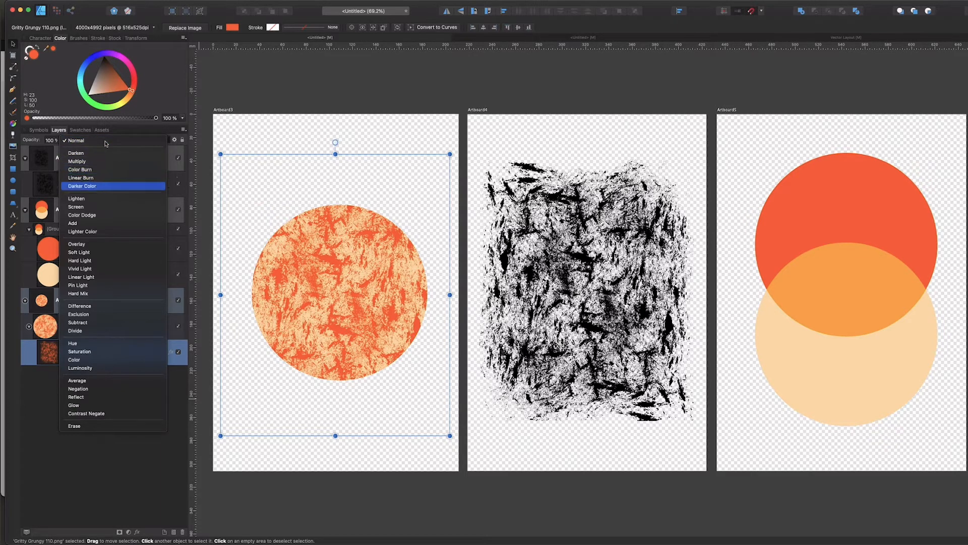
key(Down)
key(Down)
key(Down)
key(Down)
key(Down)
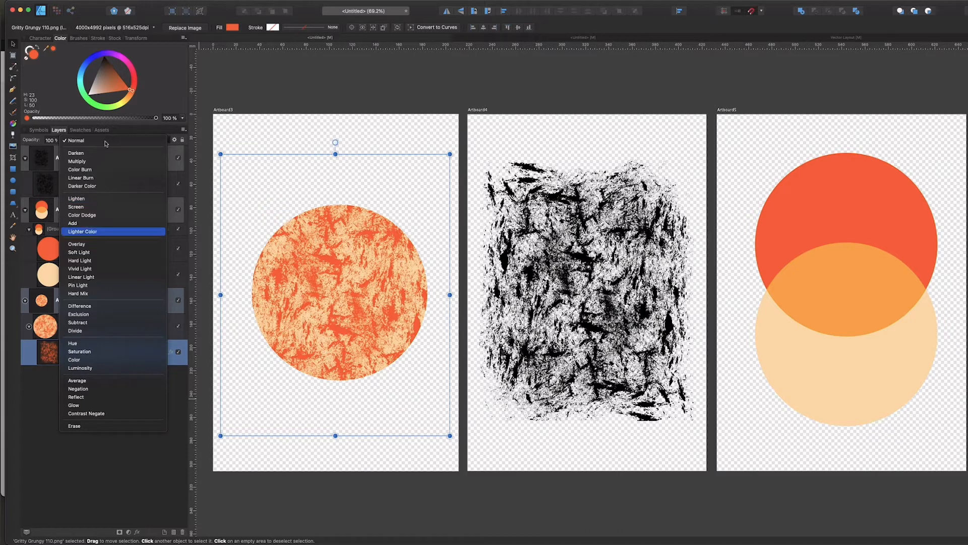
key(Down)
key(Down)
key(Down)
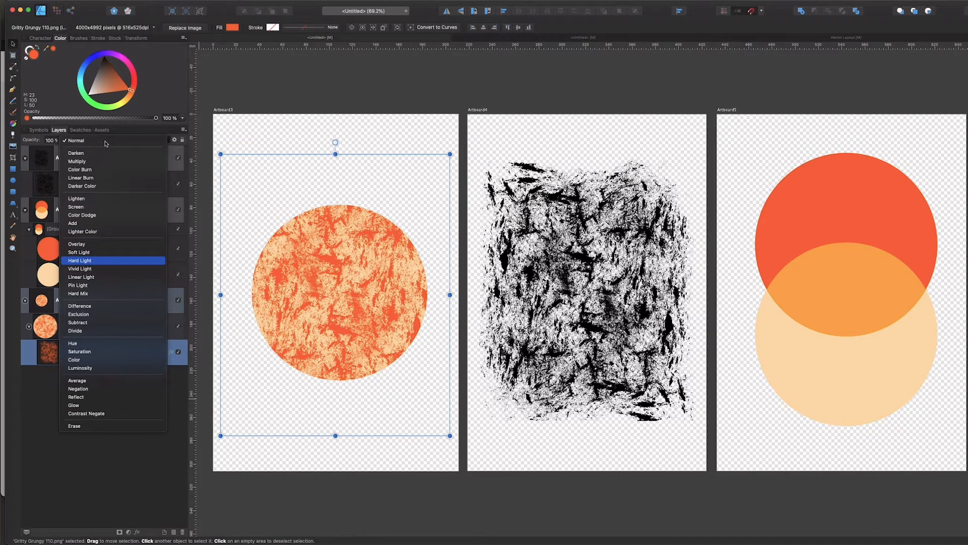
key(Escape)
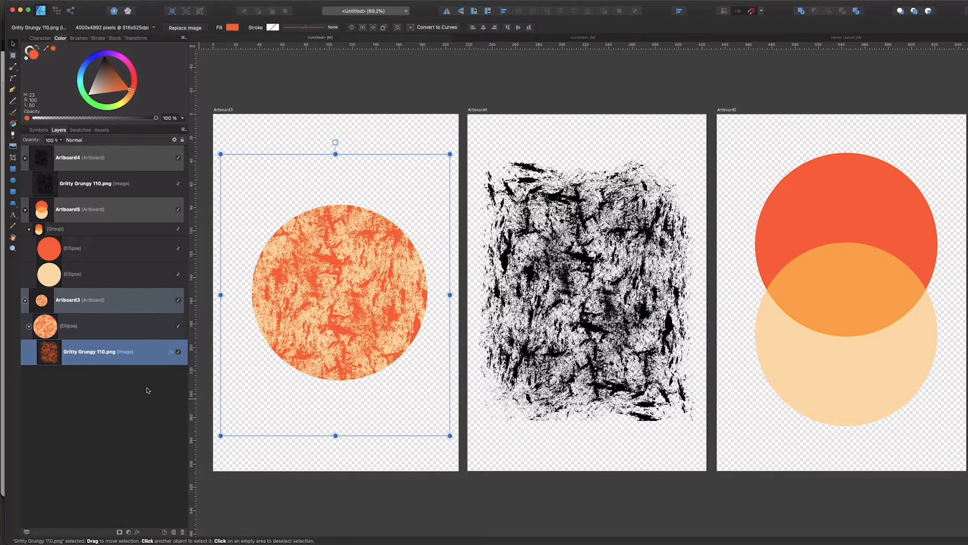
Step: Try other blend modes for the nested texture's Color Overlay, from Darken to Overlay, and set it to Add
click(170, 352)
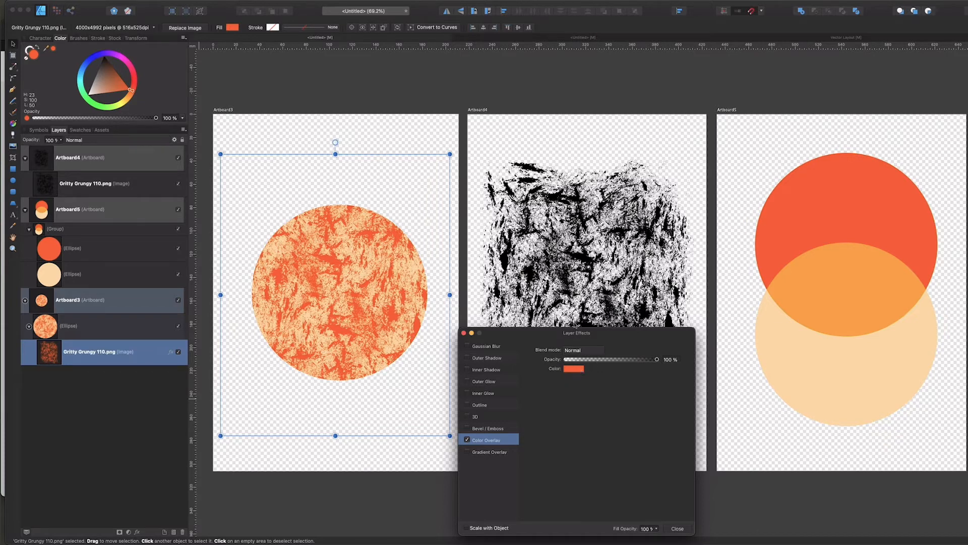
click(575, 352)
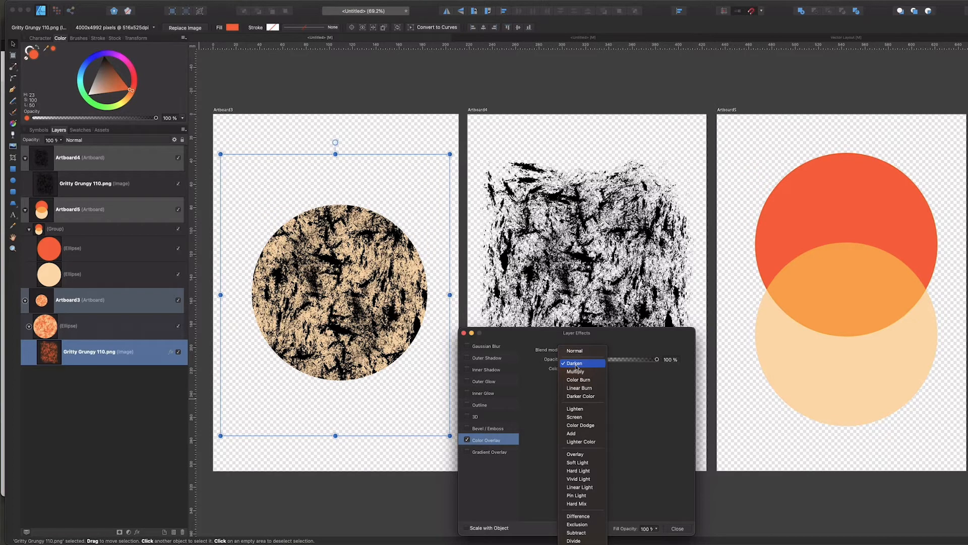
key(Down)
key(Down)
key(Down)
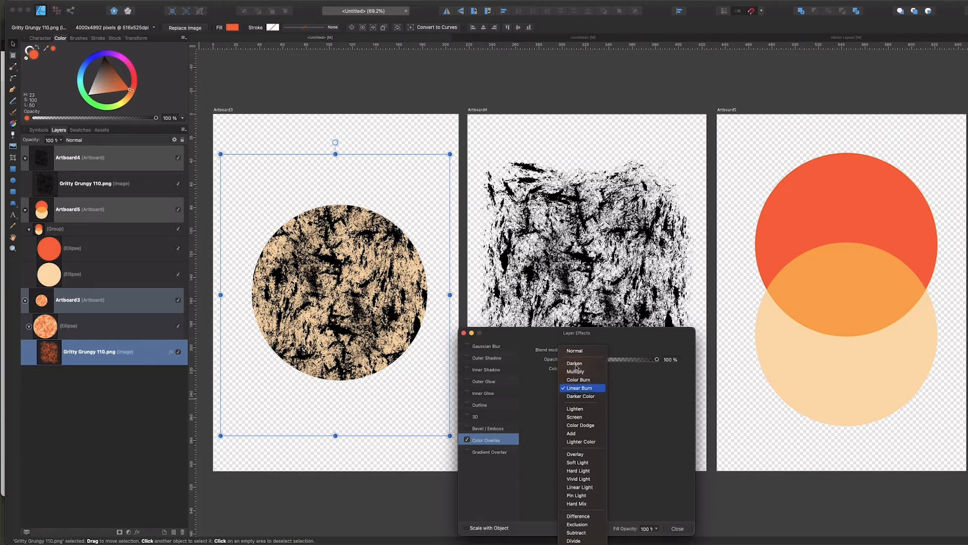
key(Down)
key(Down)
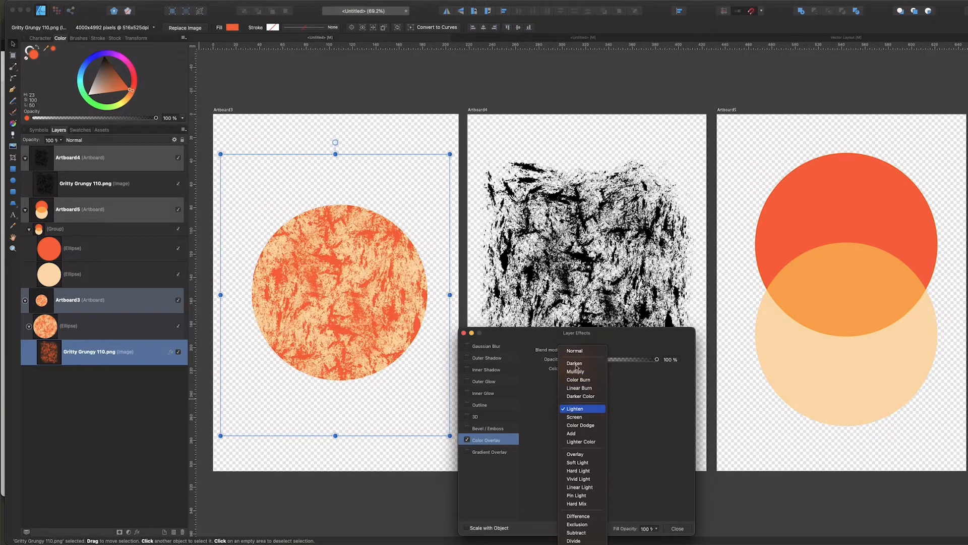
key(Down)
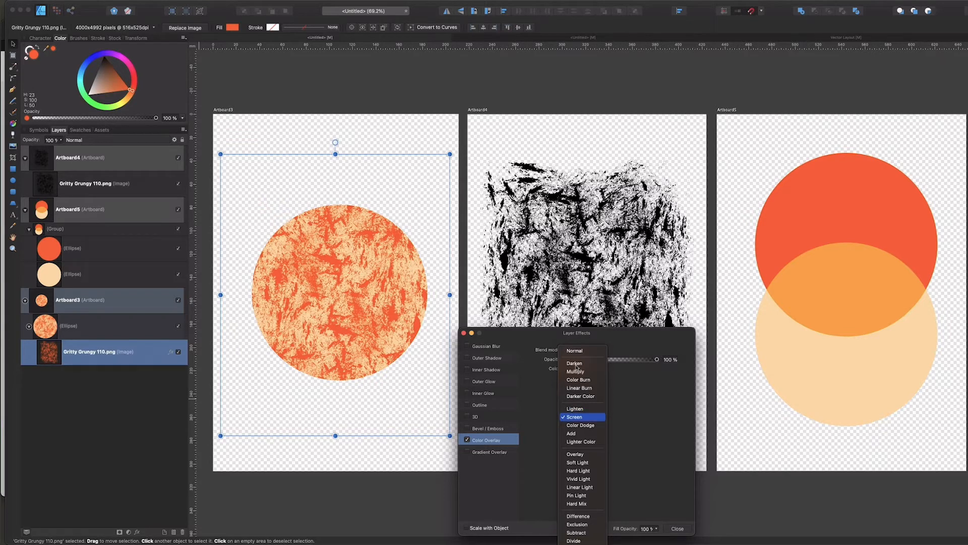
key(Down)
key(Down)
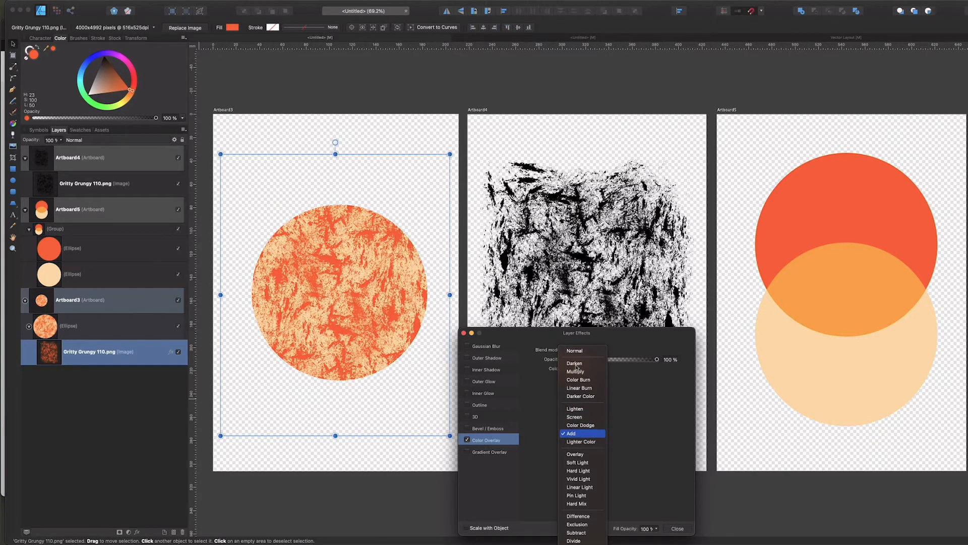
key(Down)
key(Down)
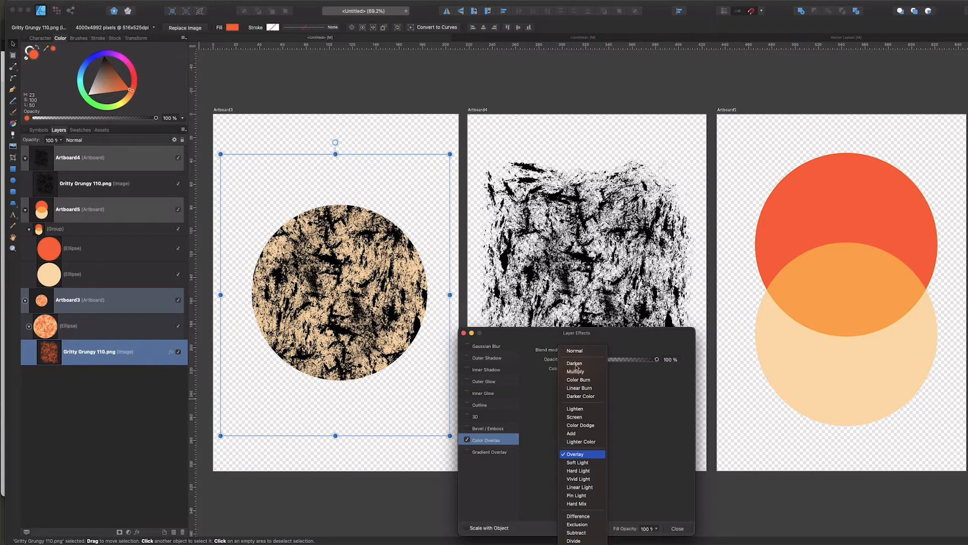
click(572, 433)
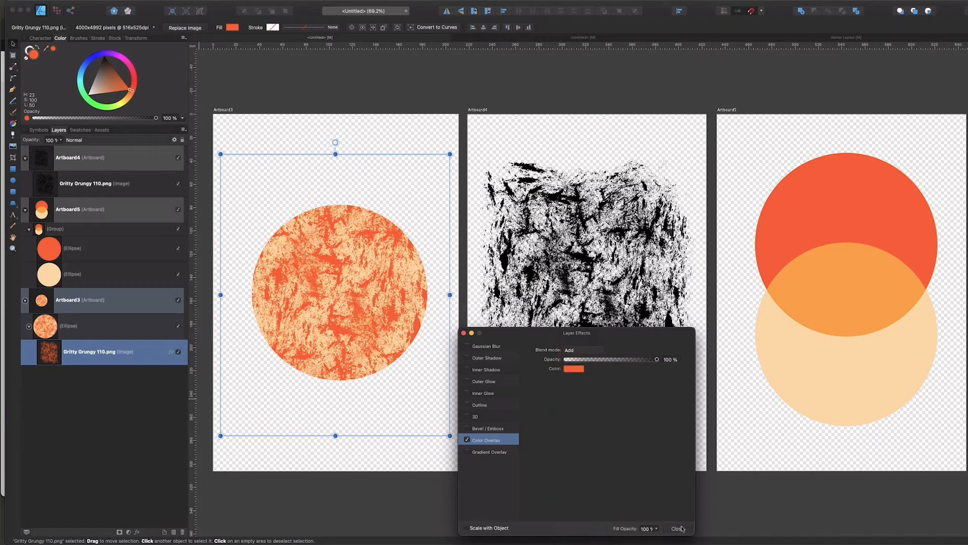
click(678, 528)
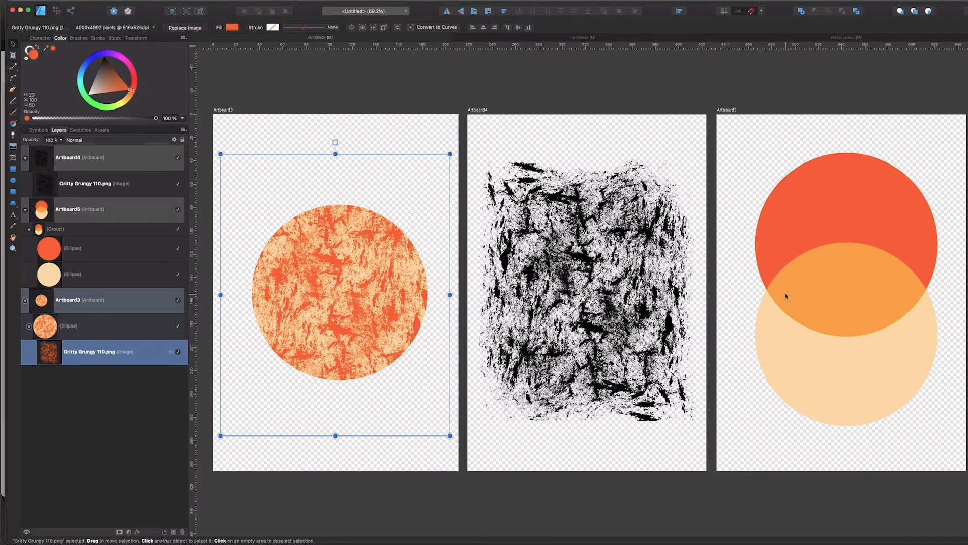
Step: Preview the nested texture's layer blend modes, including Lighten, Screen and Add, and keep it at Normal
click(79, 140)
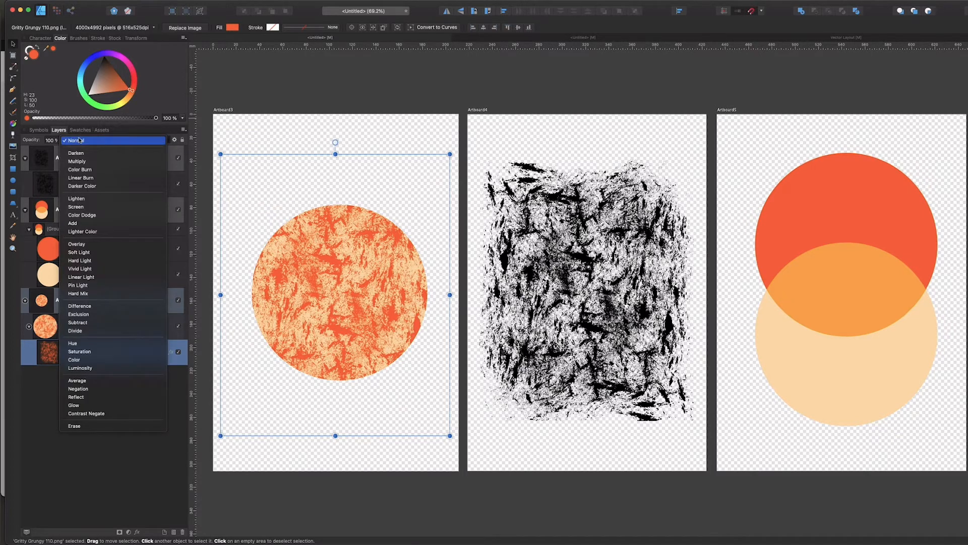
key(Down)
key(Down)
key(Down)
key(Down)
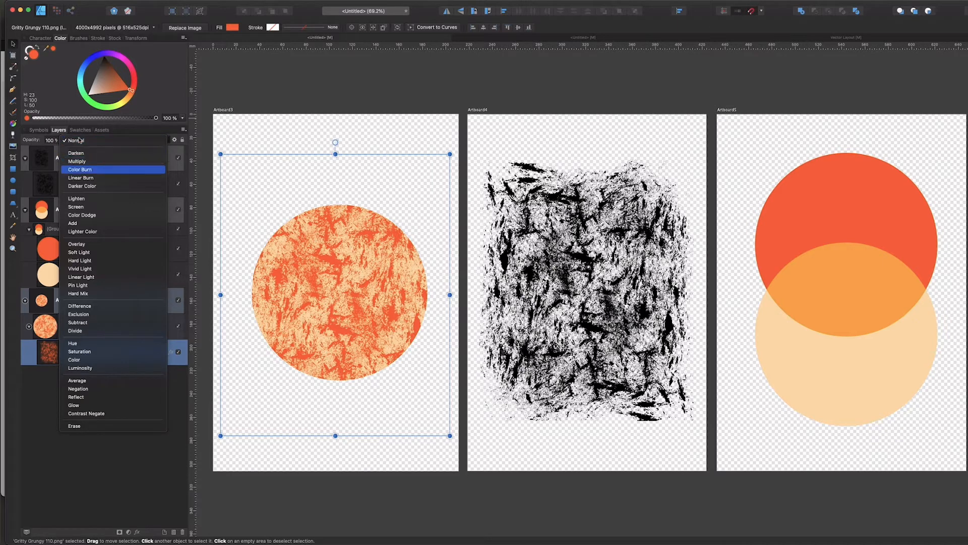
key(Down)
key(Down)
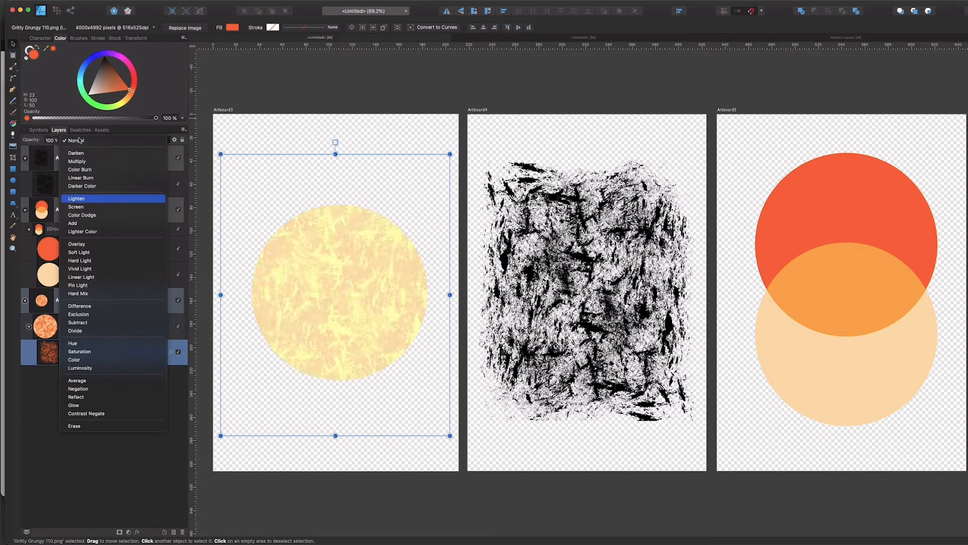
key(Down)
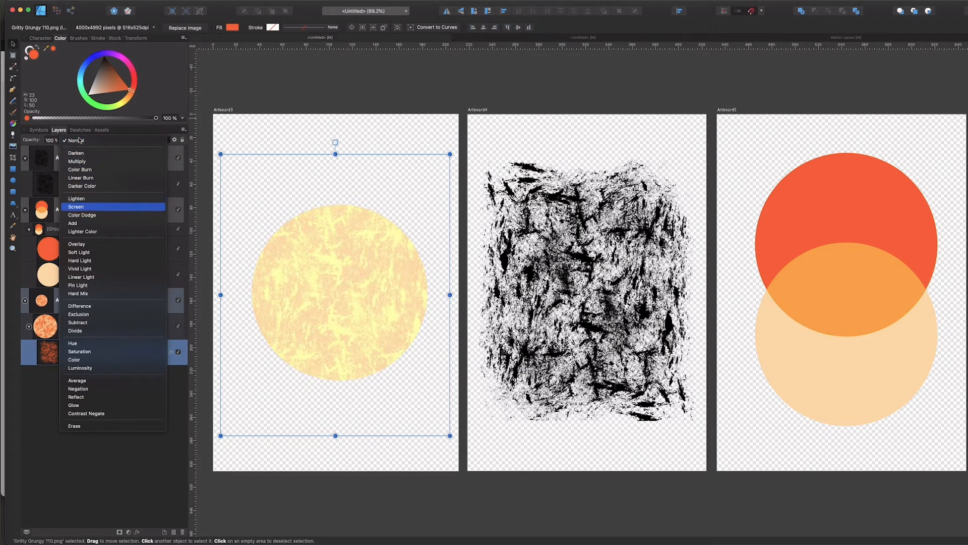
key(Down)
key(Down)
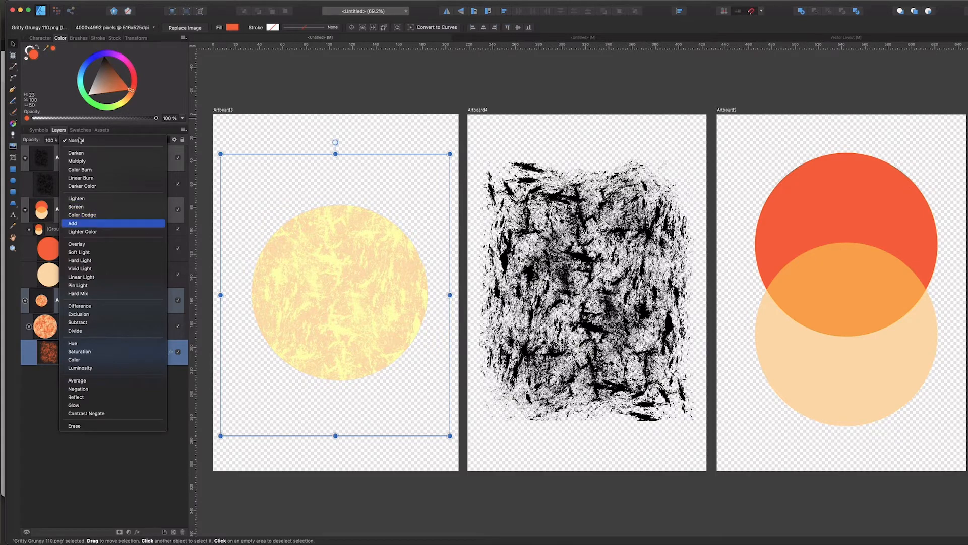
key(Down)
key(Down)
key(Down)
key(Down)
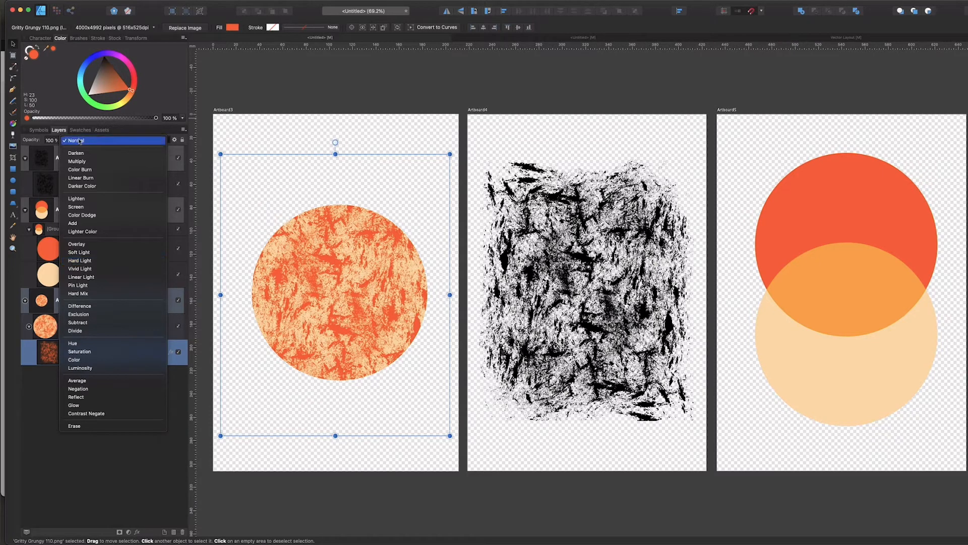
click(79, 141)
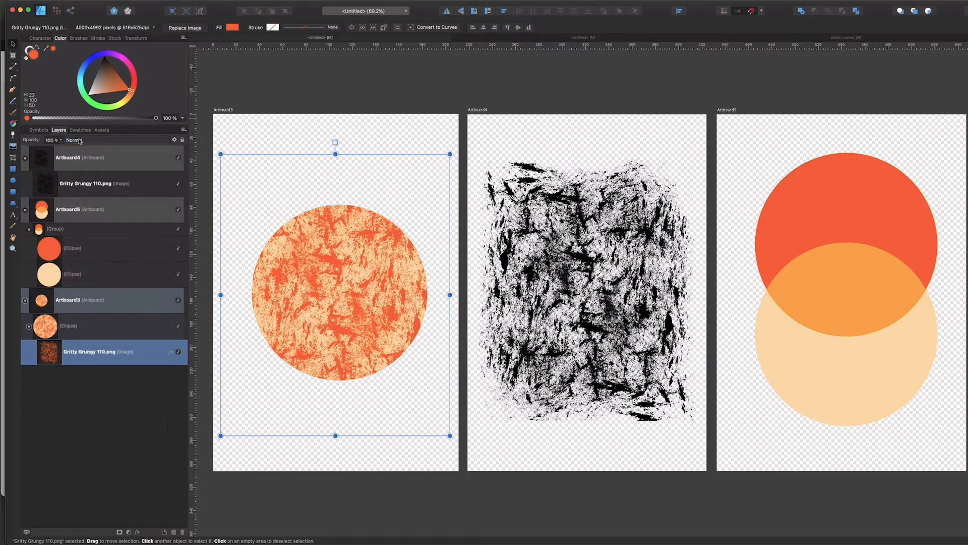
Step: Delete the color-overlaid Gritty Grungy 110.png texture from inside the Artboard3 circle
click(93, 401)
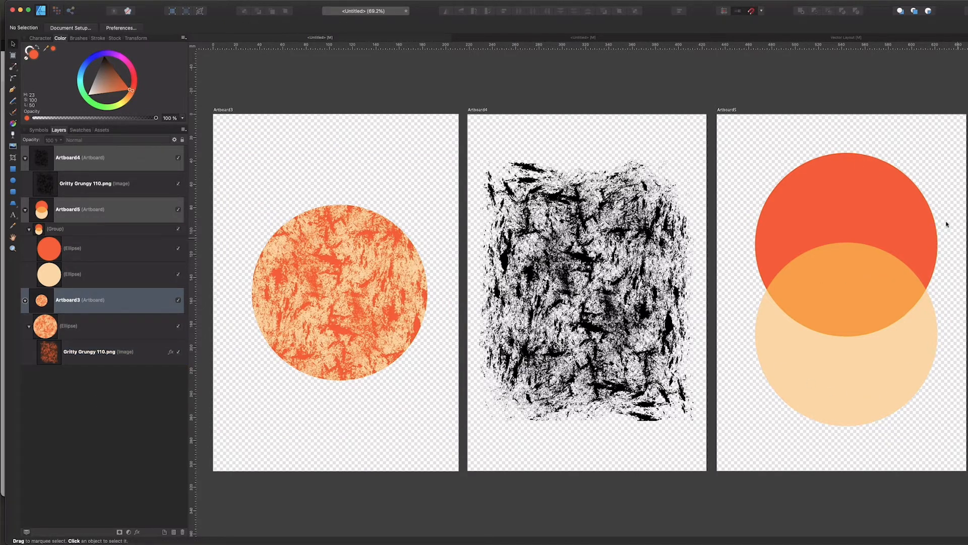
click(78, 354)
key(Delete)
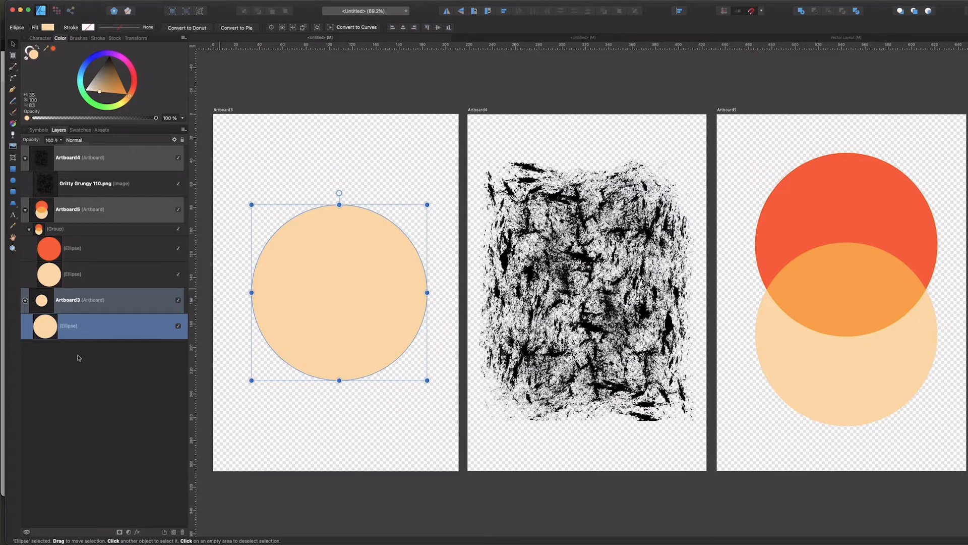
Step: Duplicate the cream circle on Artboard3 and fill the upper copy with the saved orange-red color
key(super+j)
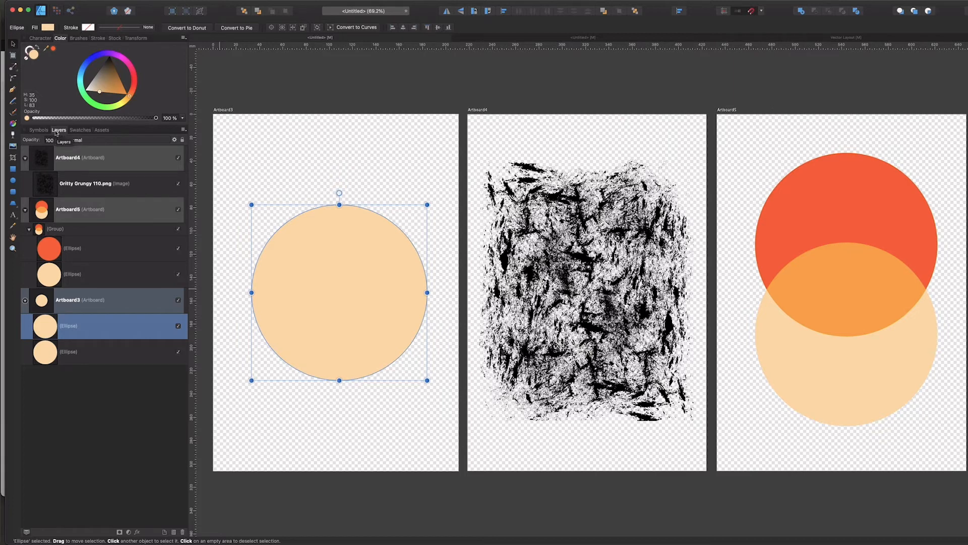
click(53, 50)
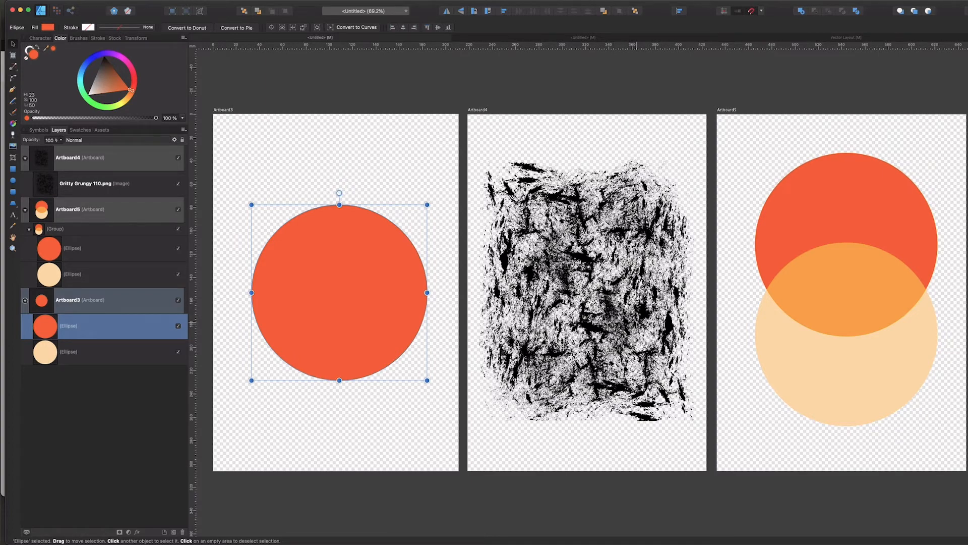
Step: Copy the grunge texture from Artboard4 onto the Artboard3 circles and apply the copy as a mask to the orange-red circle
drag(631, 325, 385, 324)
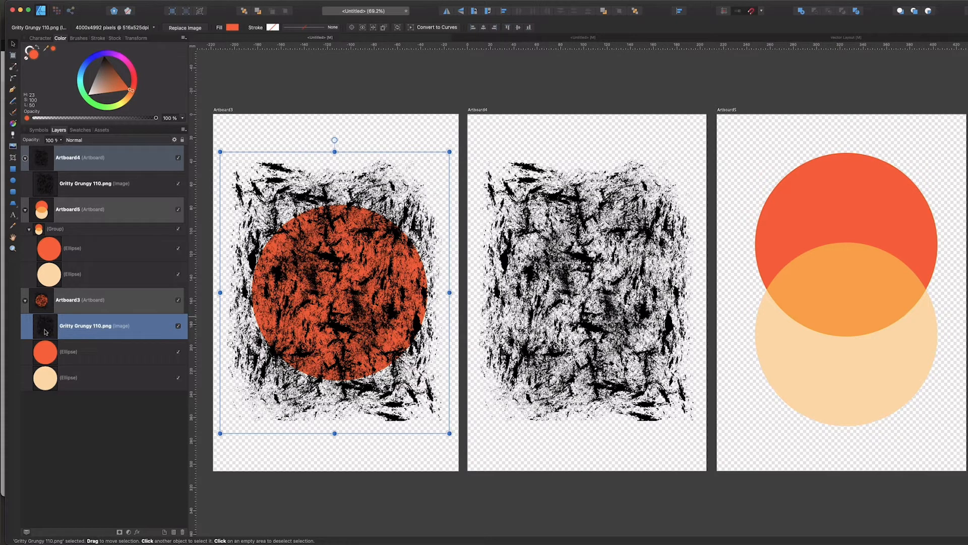
drag(46, 332, 45, 358)
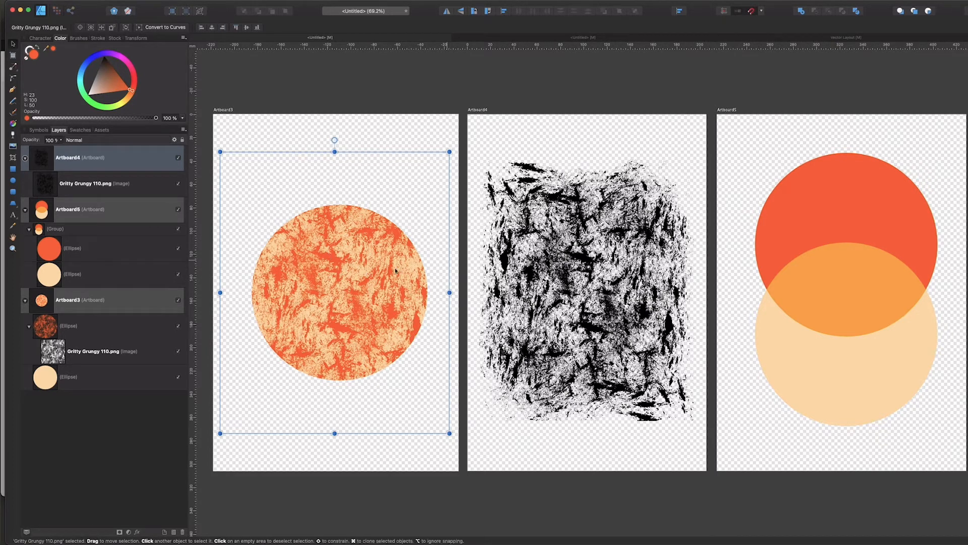
Step: Inspect the texture-masked orange-red circle on Artboard3 with the cream circle beneath it hidden, and show the cream circle again
click(179, 378)
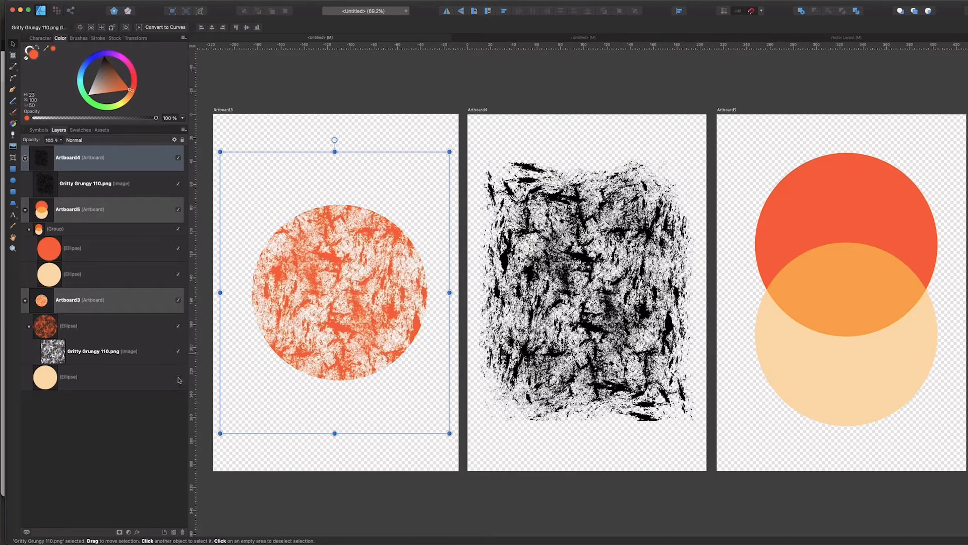
scroll(333, 225, up, 5)
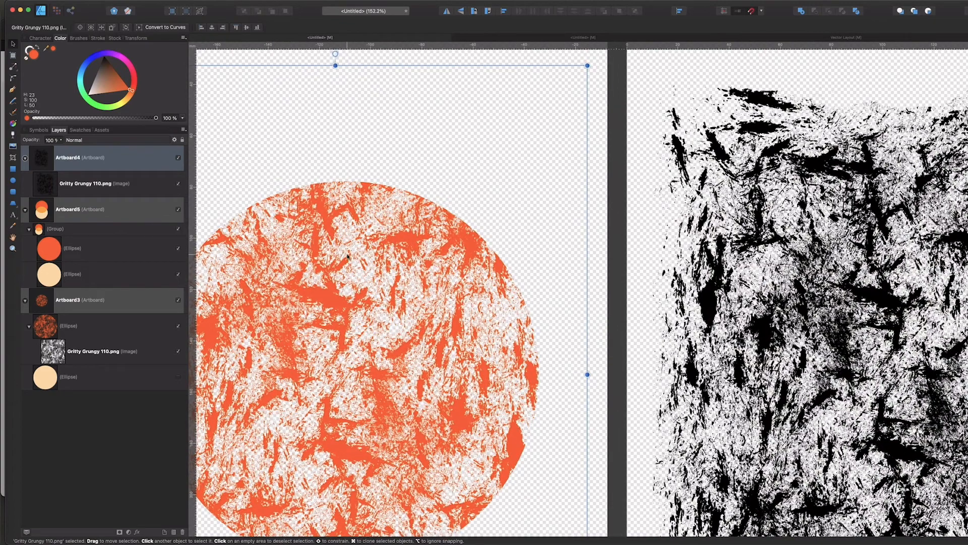
click(178, 379)
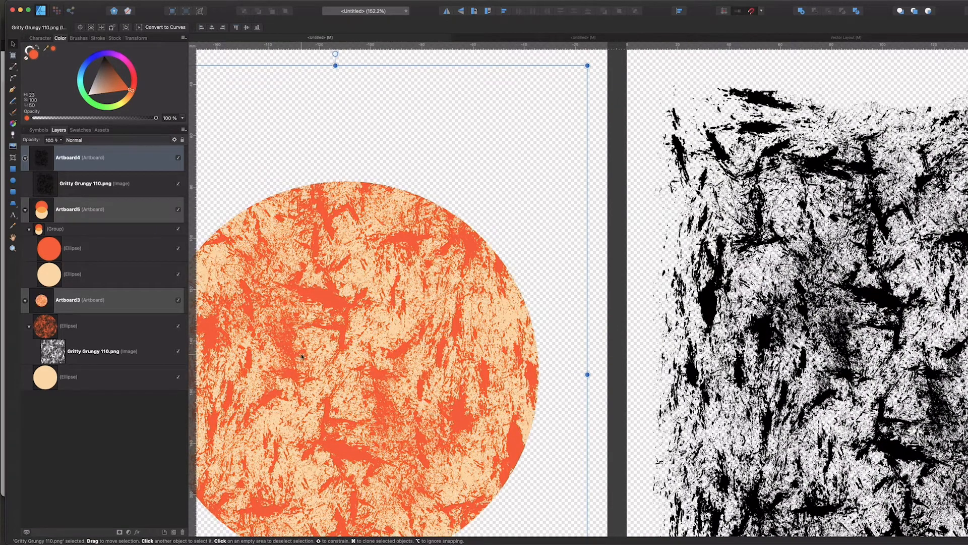
scroll(296, 364, down, 4)
scroll(295, 364, down, 3)
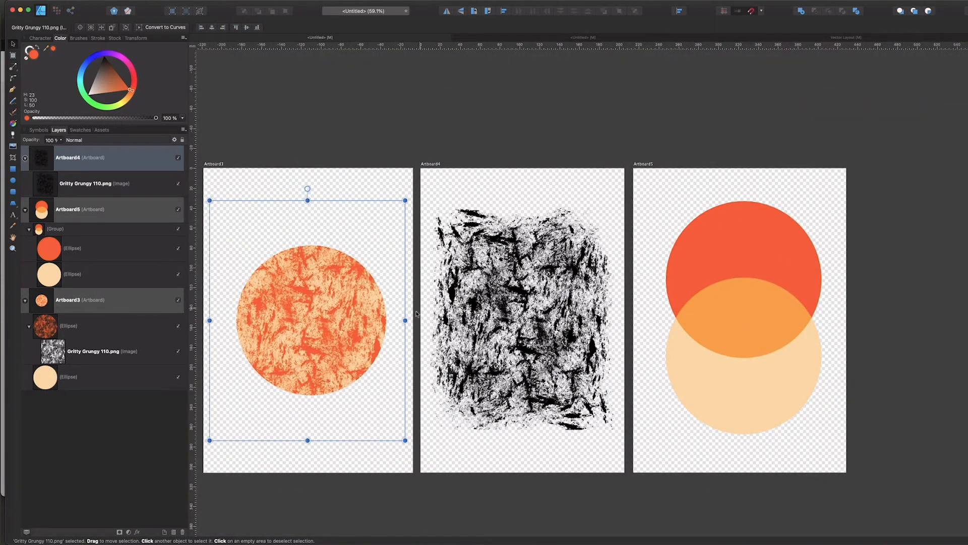
Step: Preview blend modes from Darken through Hard Light on Artboard3's masked orange-red circle, apply Hard Light and deselect the circle
click(120, 329)
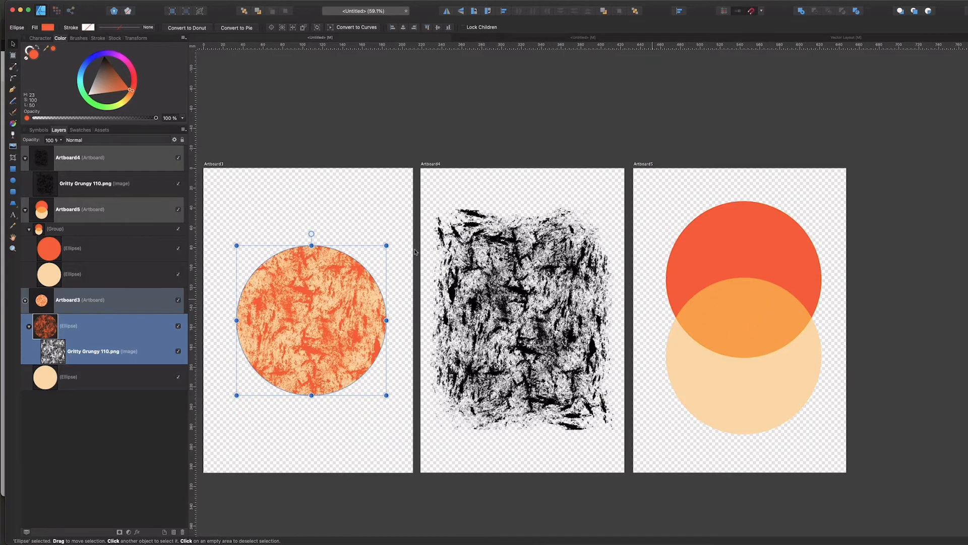
click(82, 140)
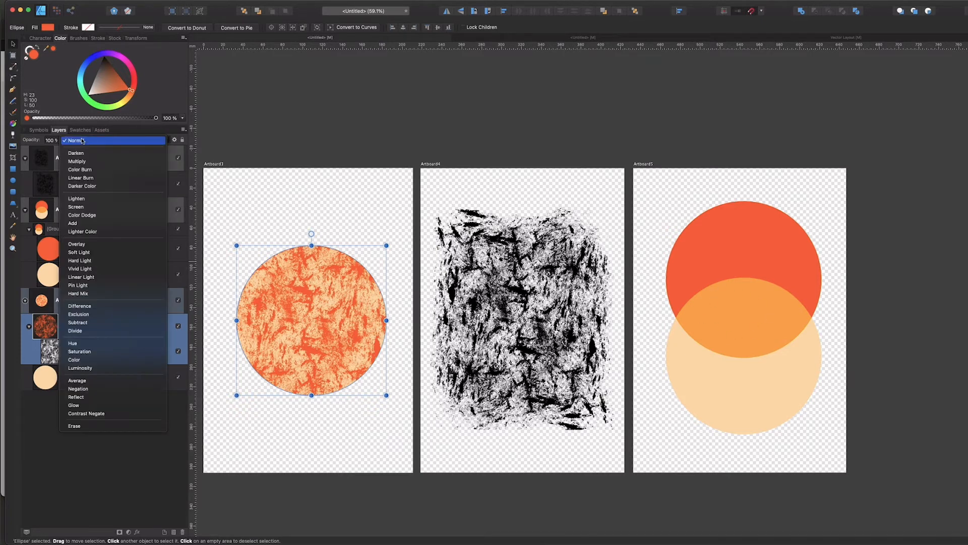
key(Down)
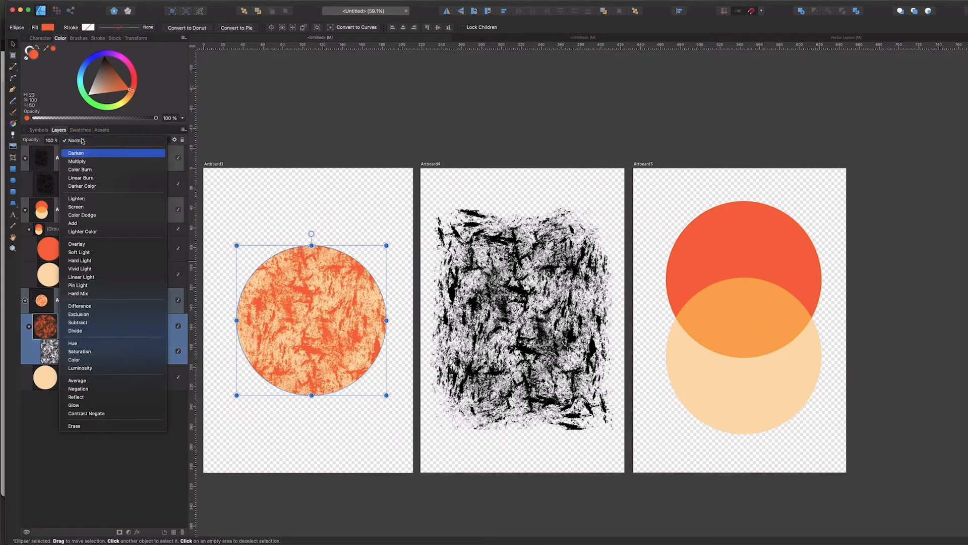
key(Down)
key(Down)
key(Down)
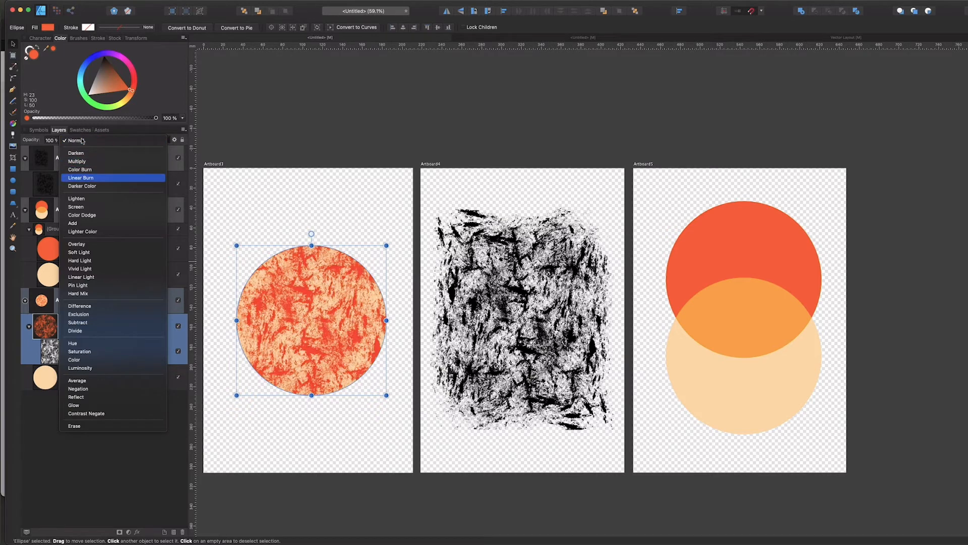
key(Down)
key(Down)
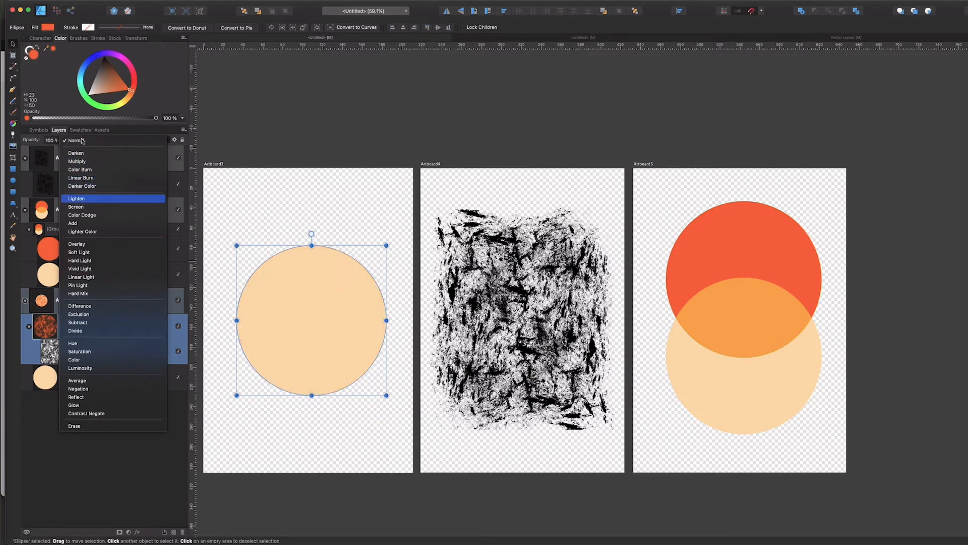
key(Down)
key(Down)
key(Down)
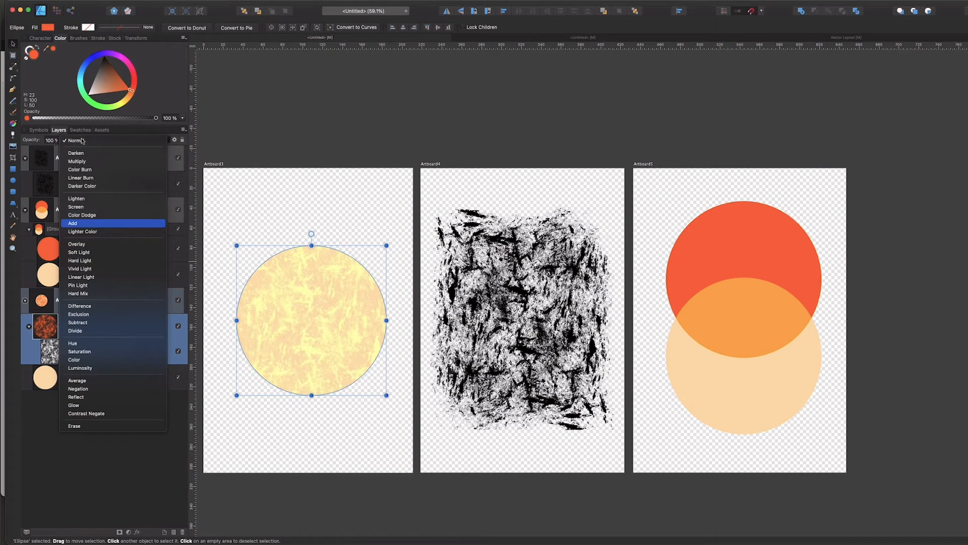
key(Down)
key(Down)
key(Down)
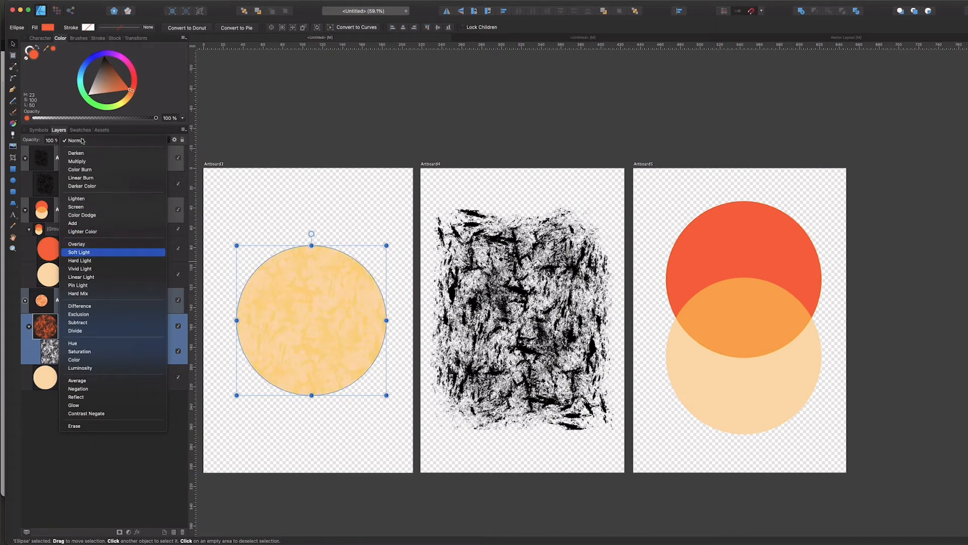
key(Down)
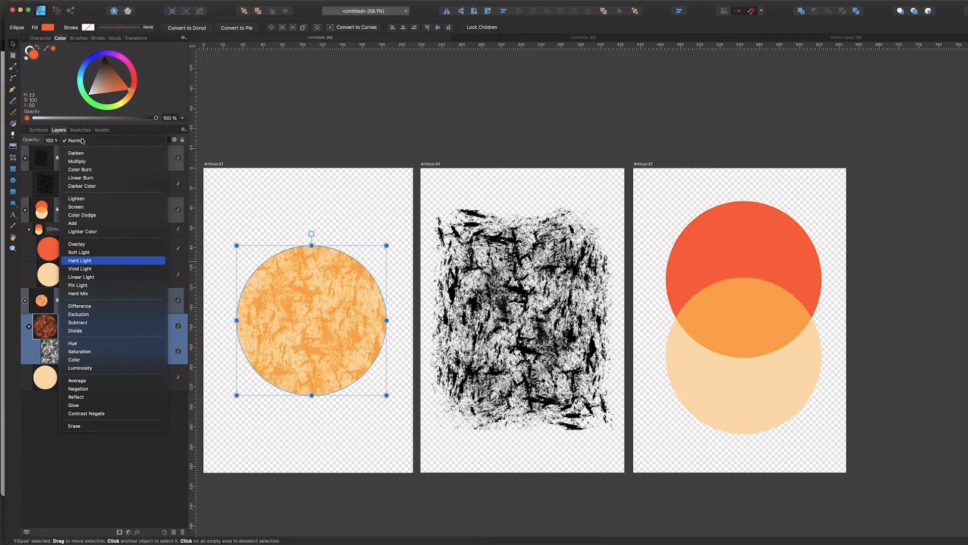
click(108, 261)
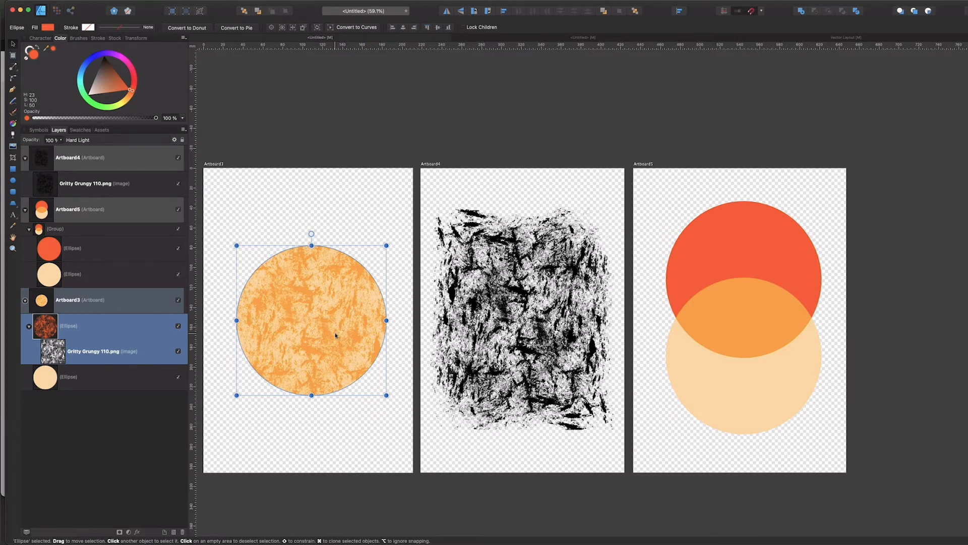
click(157, 422)
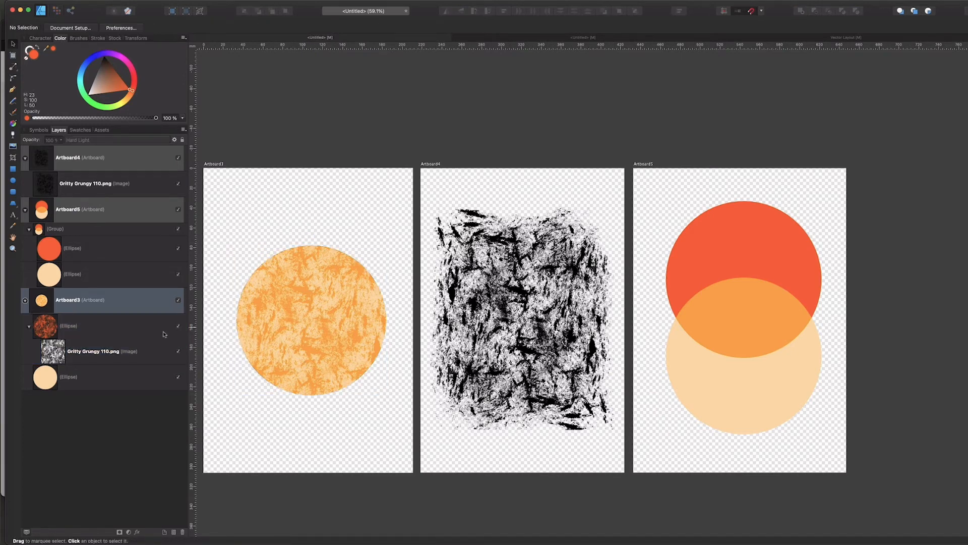
Step: Return the masked orange-red circle on Artboard3 to the Normal blend mode
click(45, 333)
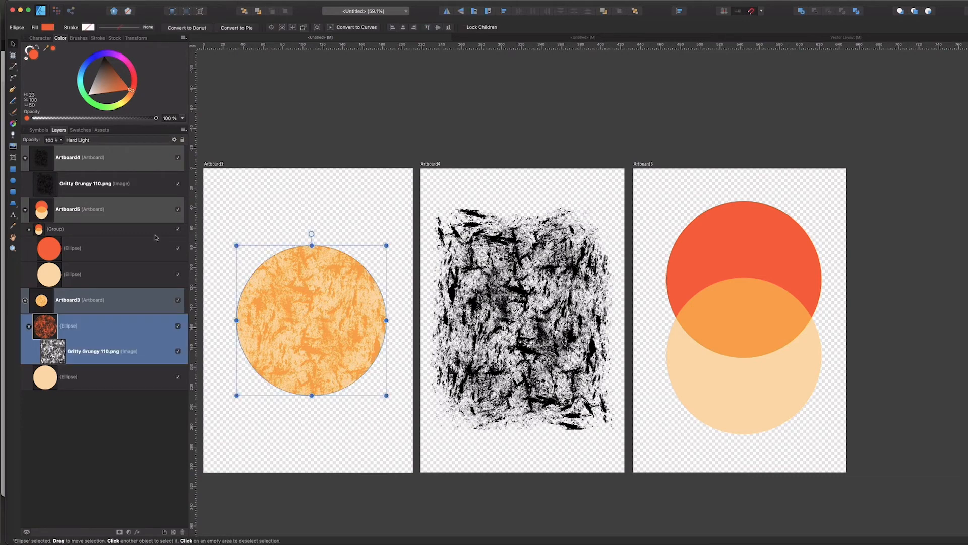
click(97, 141)
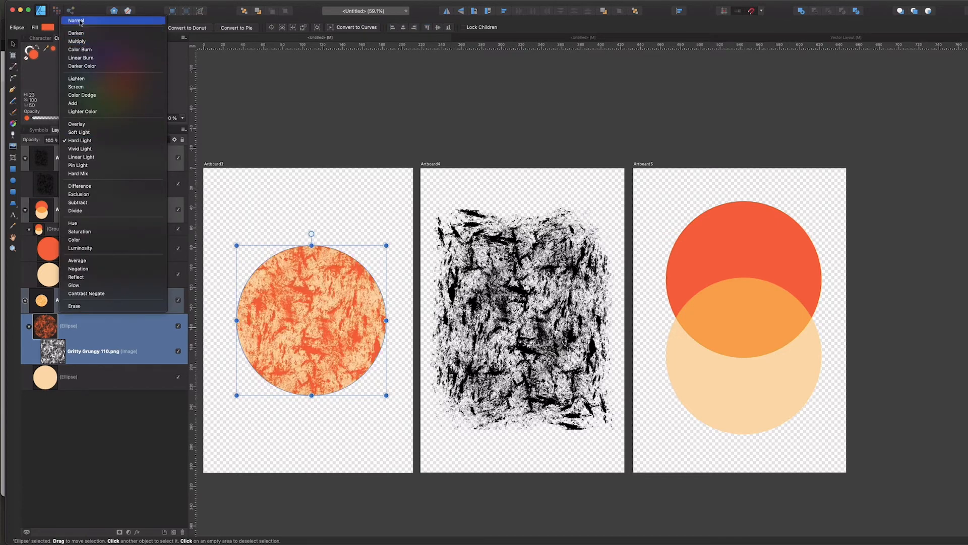
key(Escape)
Step: Set the blend mode of the upper orange-red circle on Artboard5 to Normal
click(751, 245)
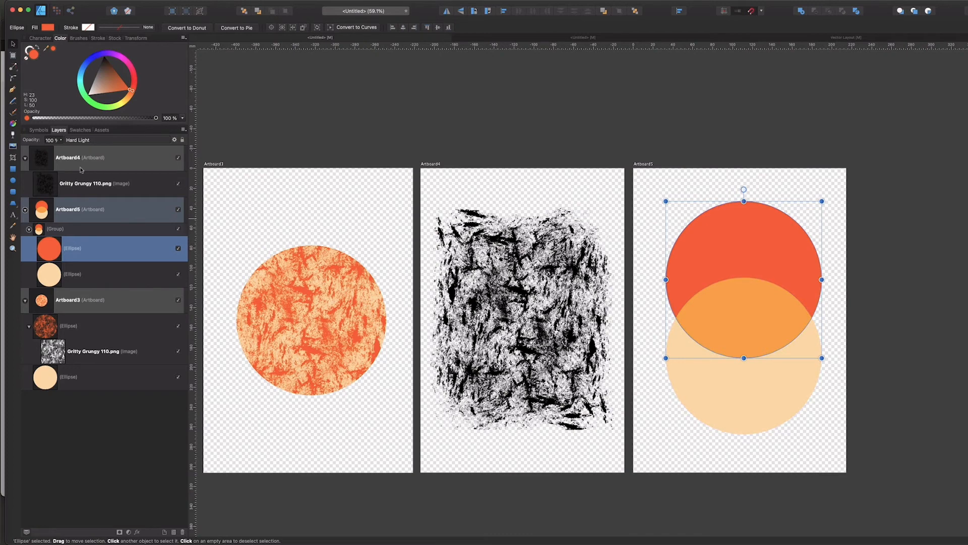
click(80, 140)
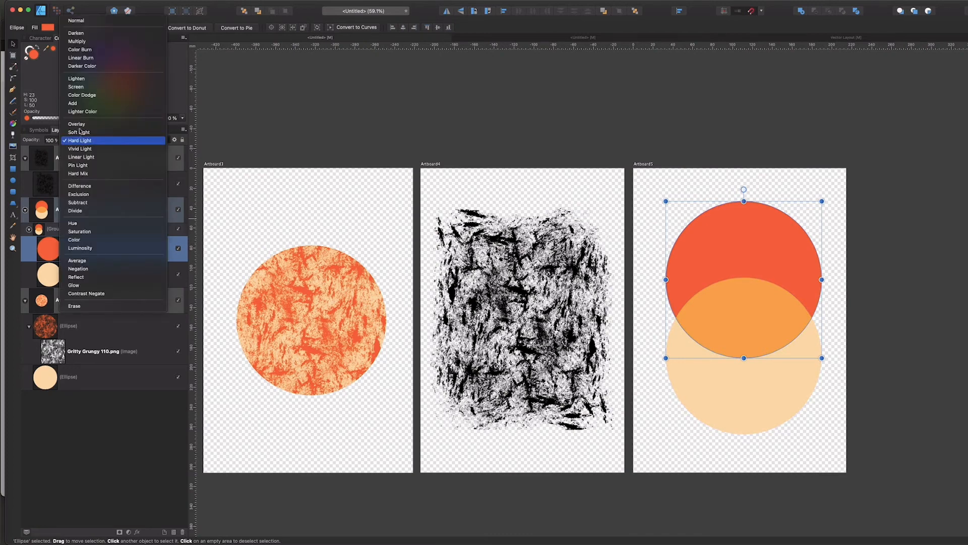
click(82, 23)
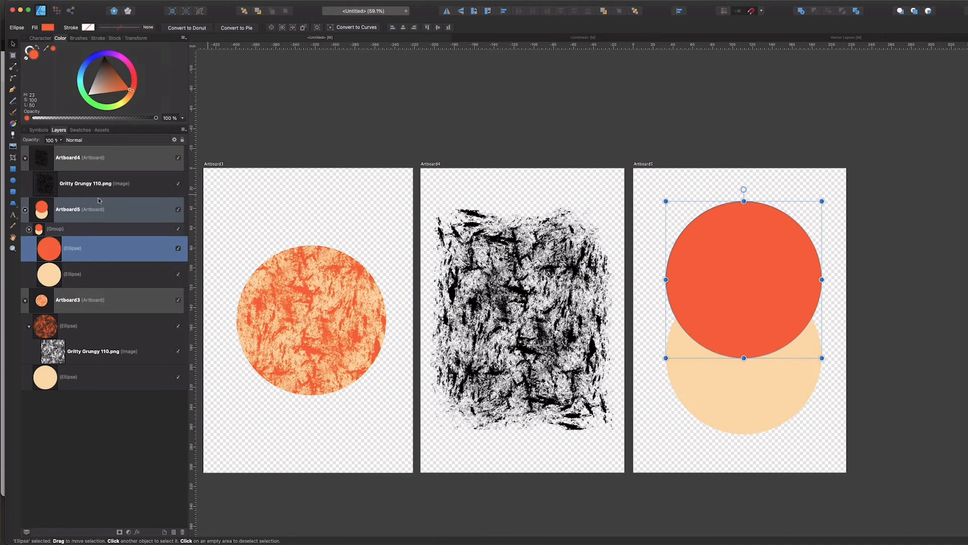
Step: Fill the upper Artboard5 circle with the recently used dark blue and set its blend mode to Color Burn
click(80, 130)
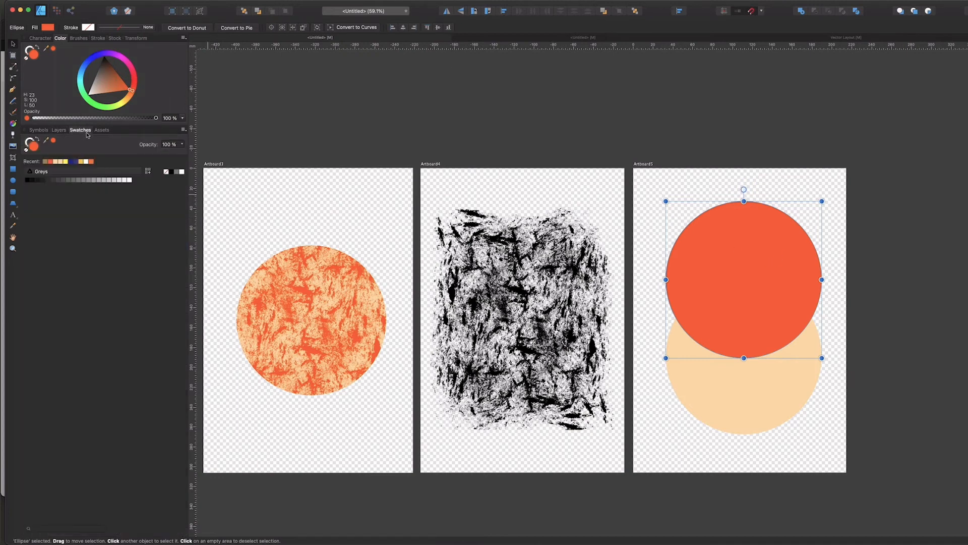
click(77, 161)
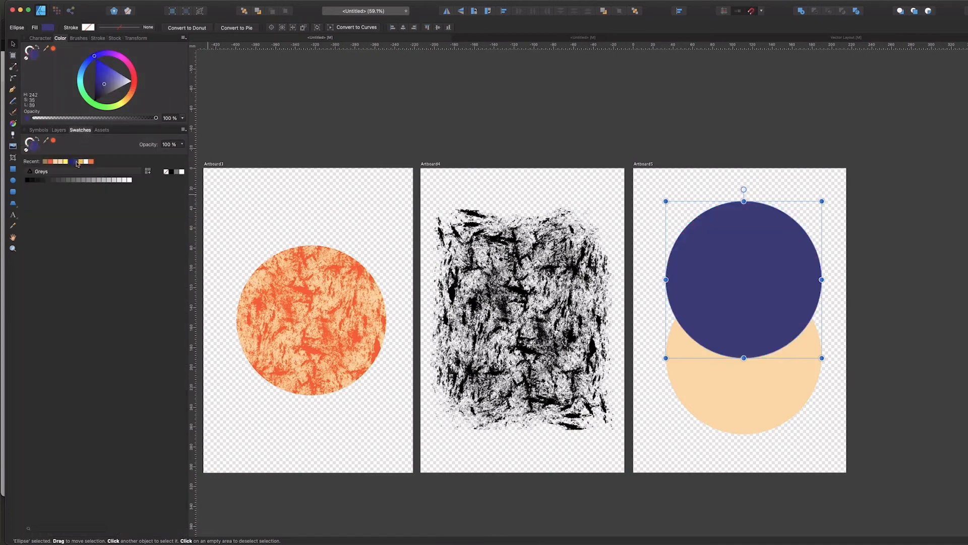
click(59, 131)
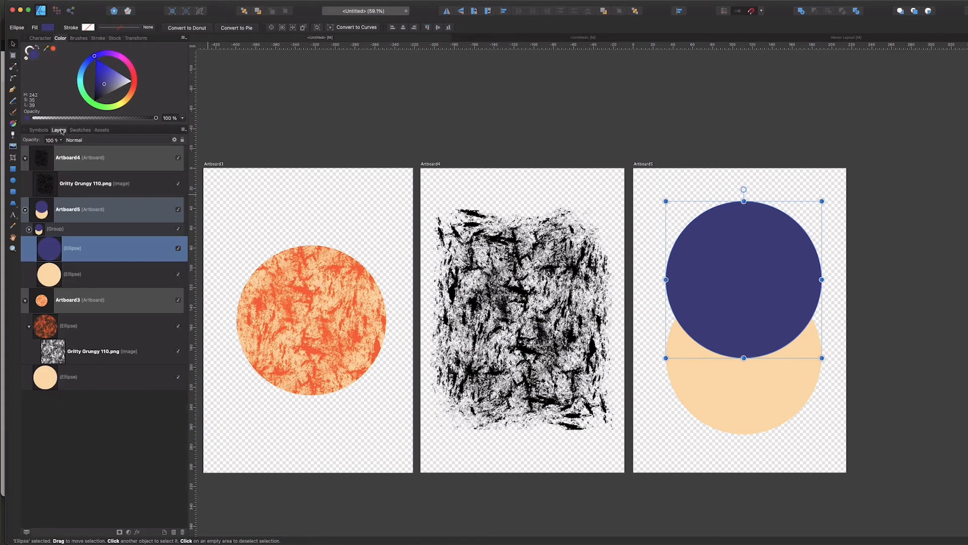
click(101, 141)
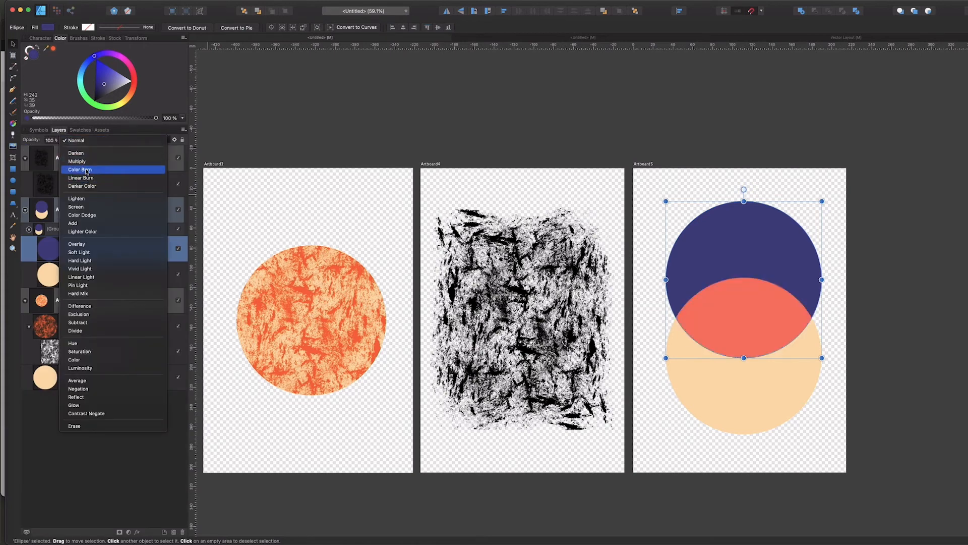
click(86, 170)
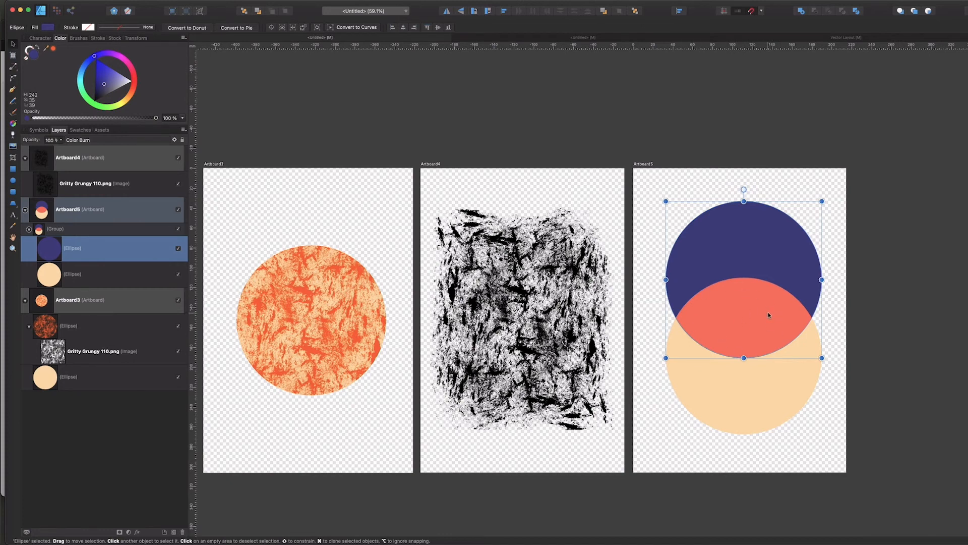
Step: Fill Artboard3's texture-masked circle with the same recent dark blue, set its blend mode to Color Burn, and deselect it
click(126, 329)
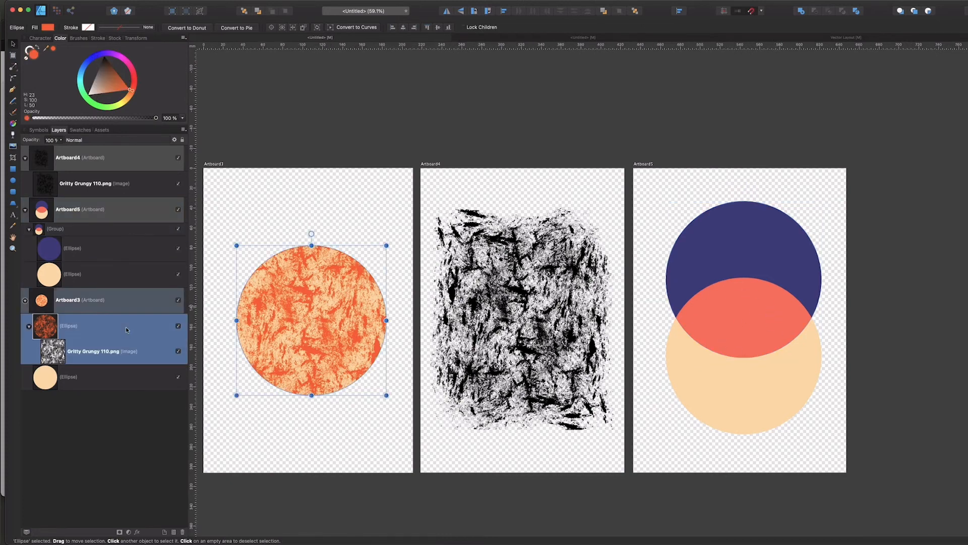
click(81, 131)
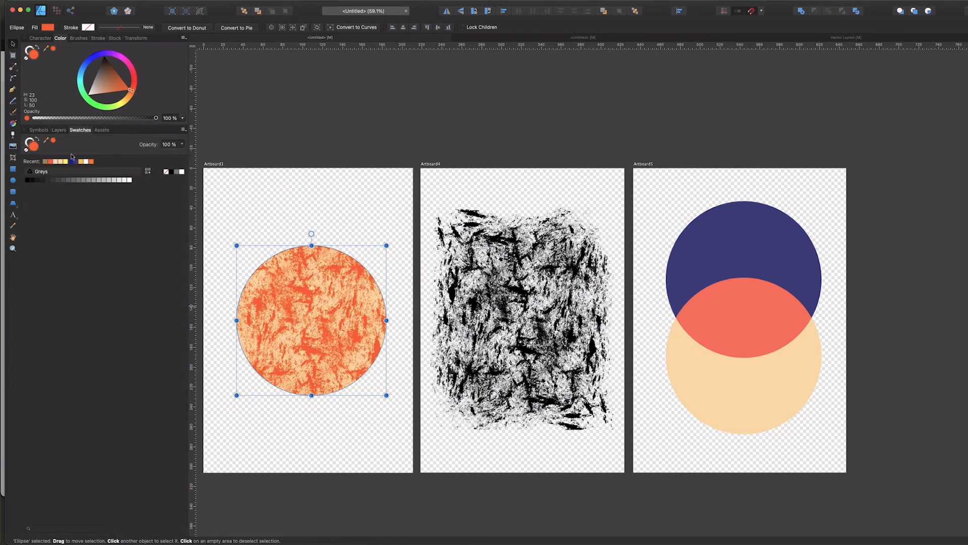
click(76, 162)
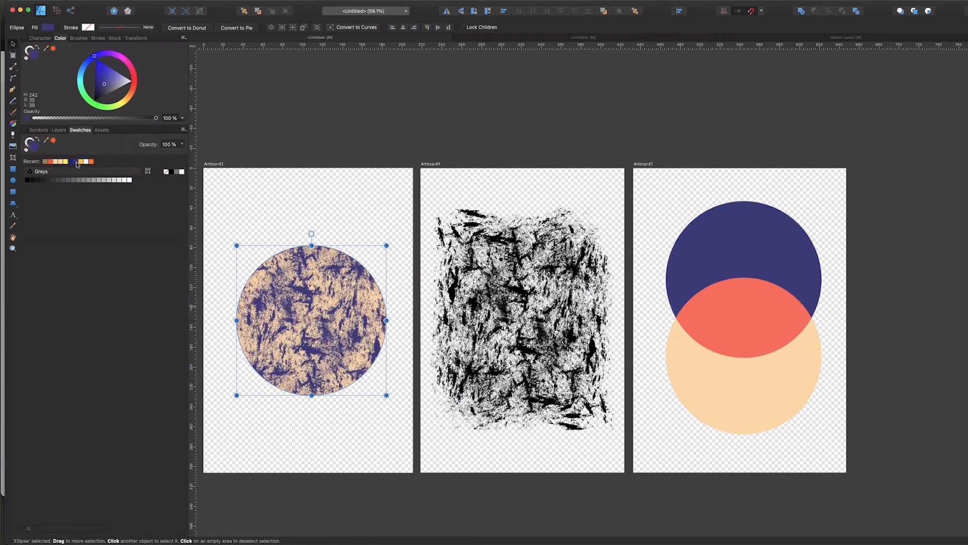
click(59, 130)
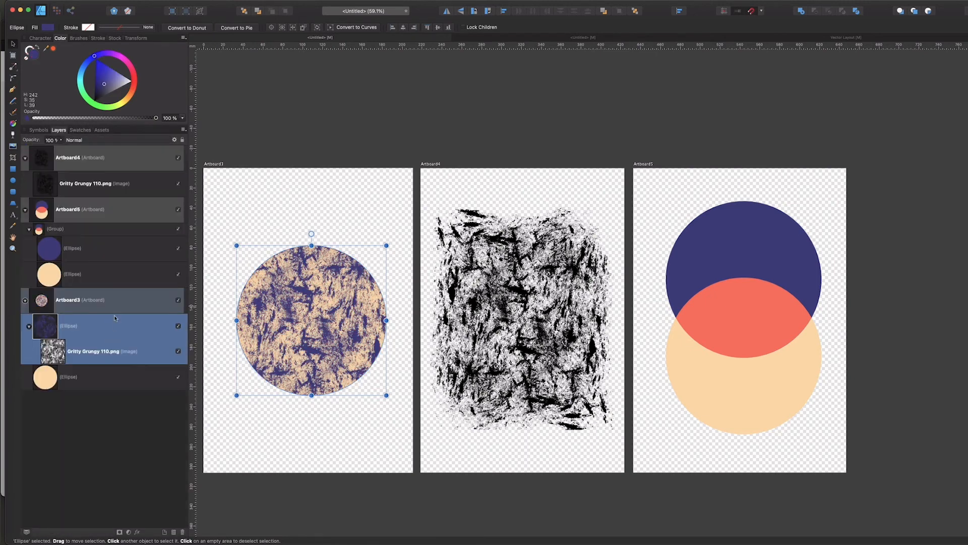
click(112, 139)
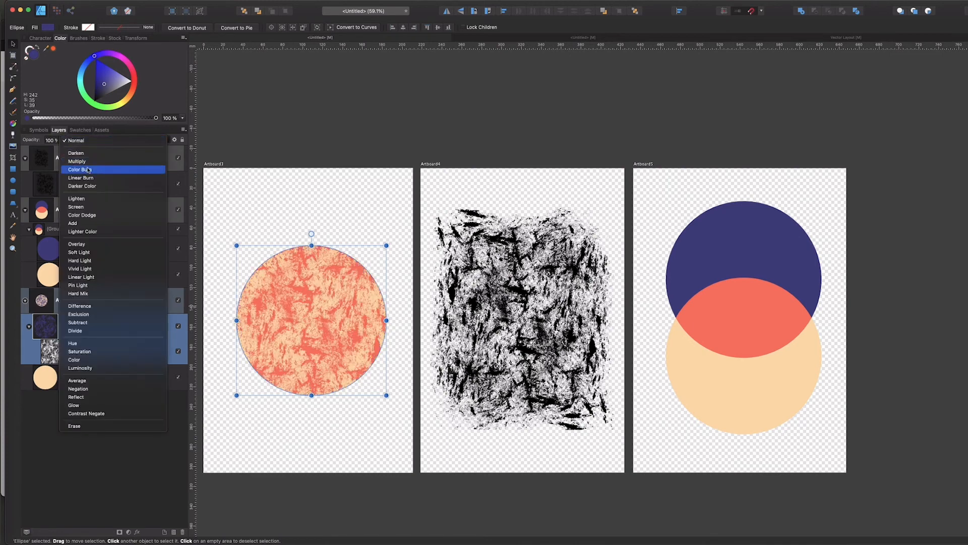
click(87, 170)
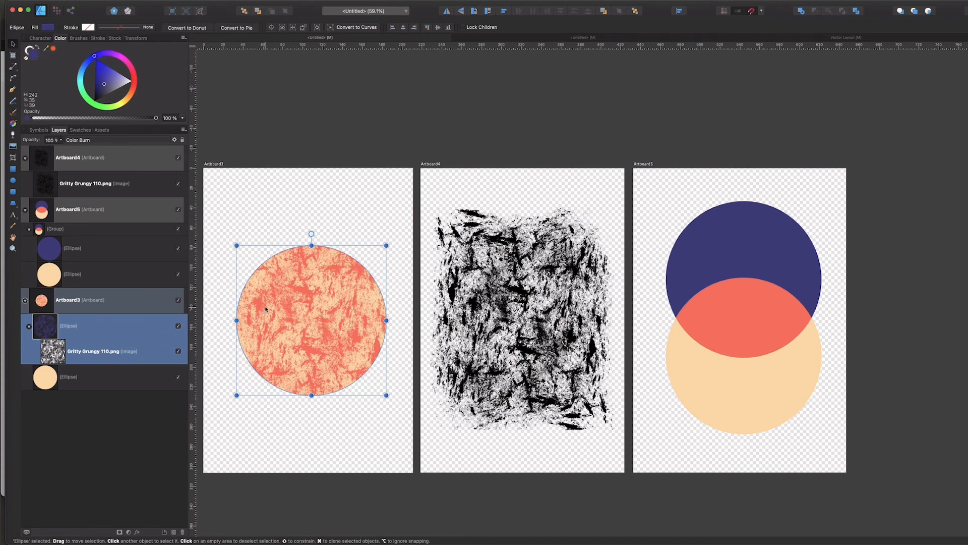
click(309, 420)
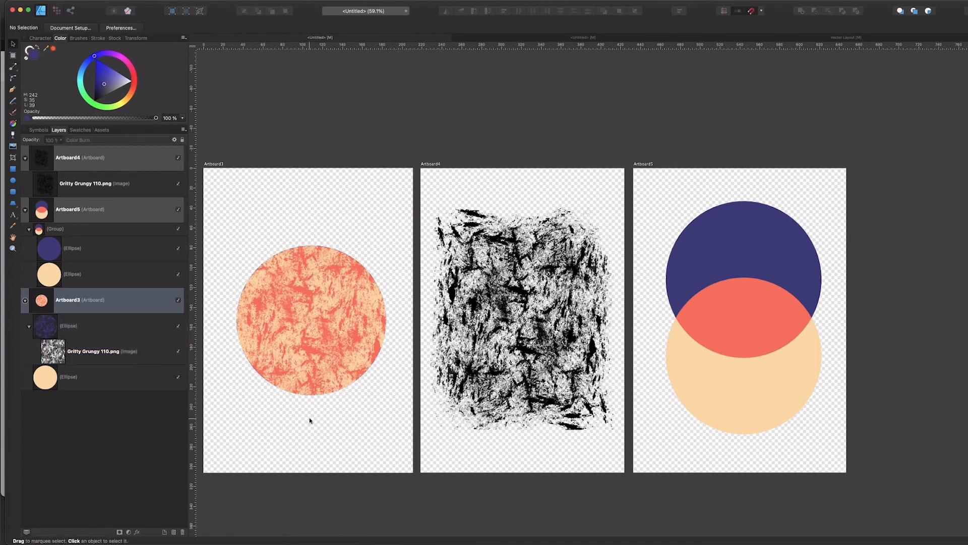